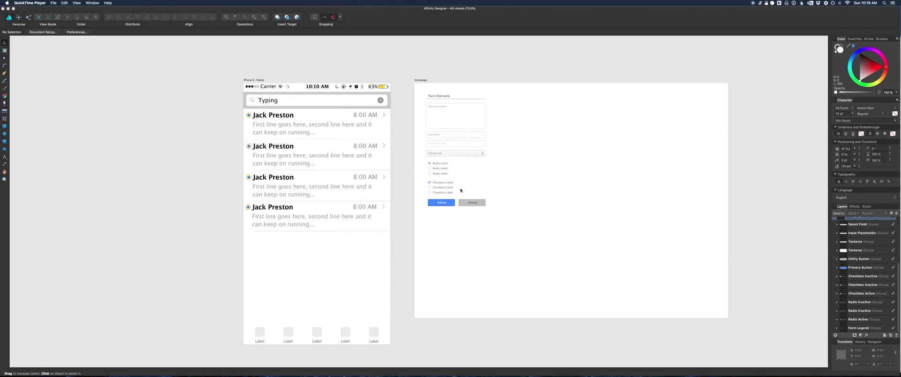
# Inspect the iPhone 6 - Retina artboard and its message rows, nudging the artboard slightly right.
pyautogui.click(425, 65)
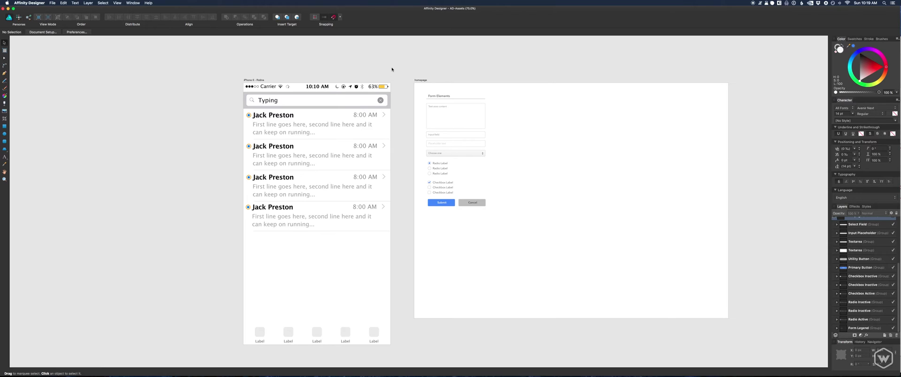
pyautogui.click(262, 80)
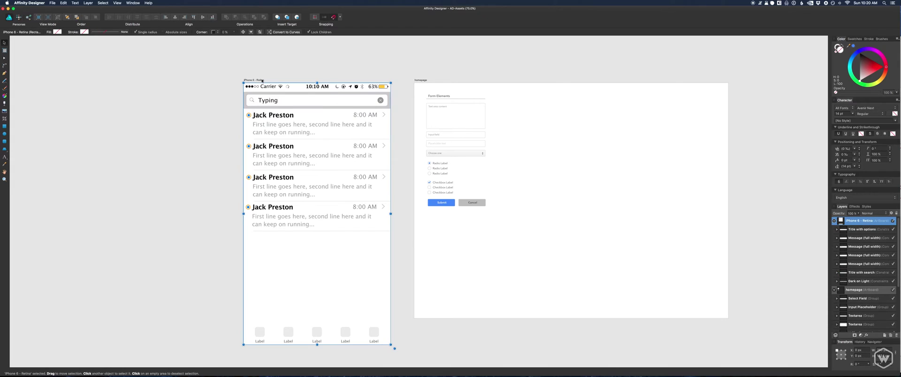
pyautogui.click(381, 68)
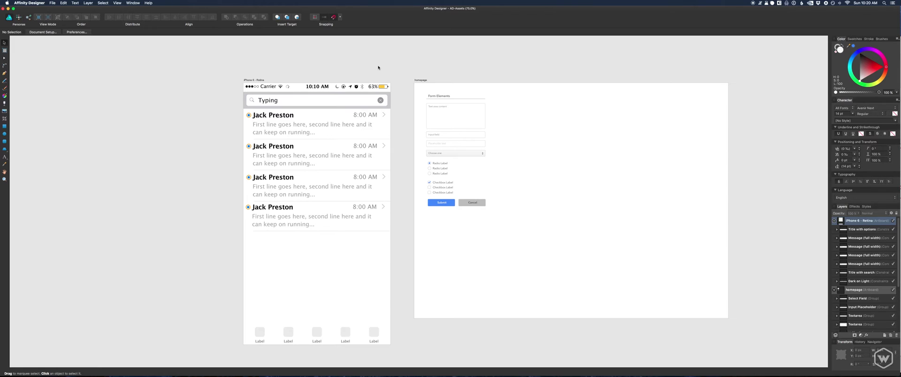
pyautogui.click(347, 118)
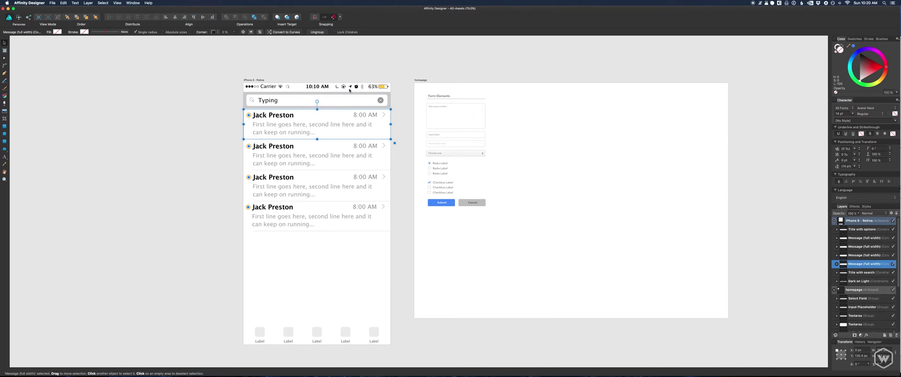
pyautogui.click(346, 74)
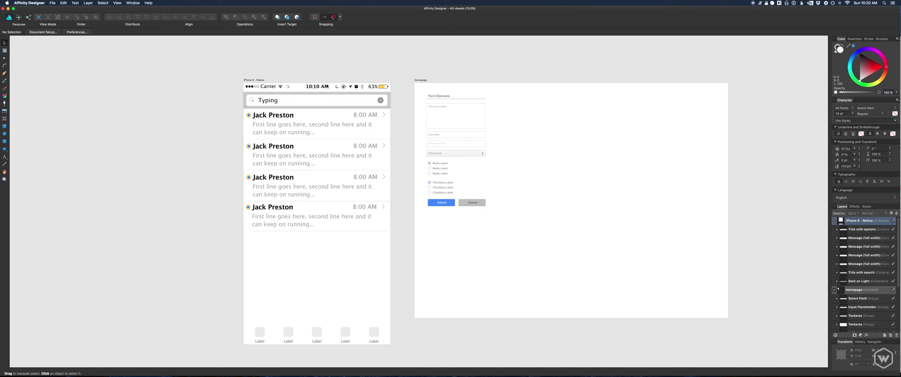
pyautogui.moveTo(259, 83); pyautogui.dragTo(262, 78)
pyautogui.click(262, 78)
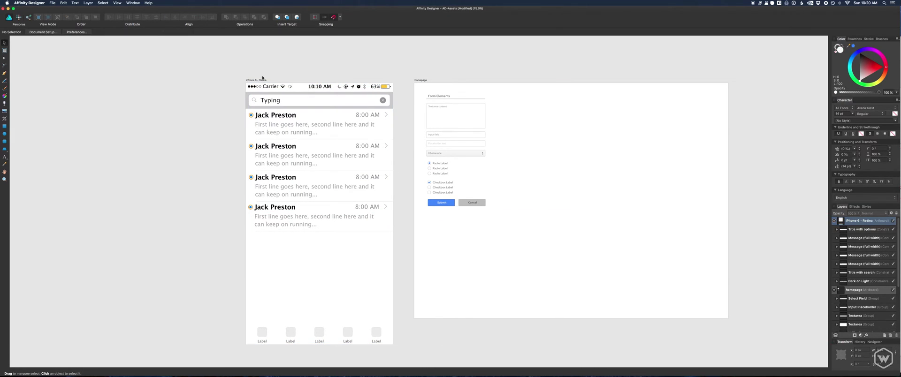
# Select the Textarea group on the Homepage artboard and zoom to 100%.
pyautogui.click(445, 123)
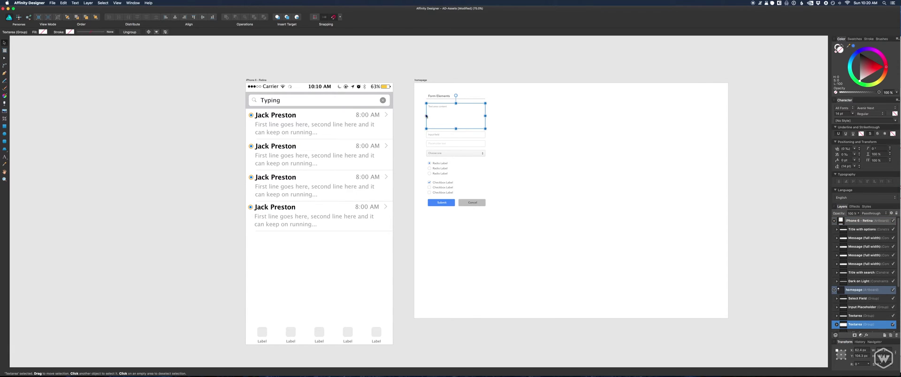
pyautogui.click(282, 72)
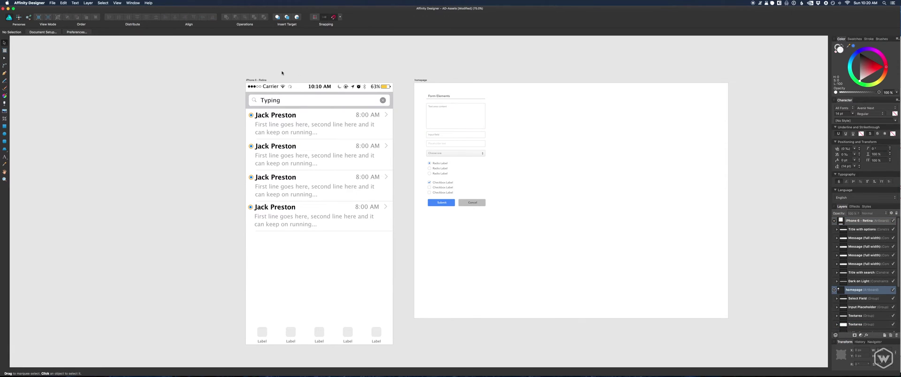
pyautogui.click(455, 115)
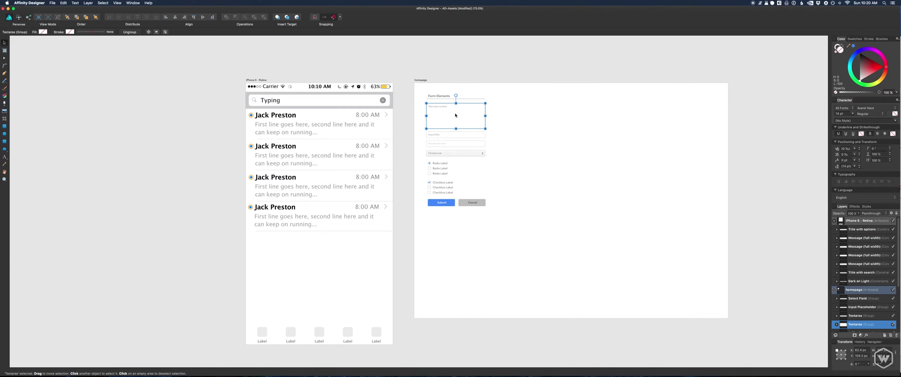
pyautogui.press('super+1')
# Shift the view of both artboards slightly and bring up the View menu.
pyautogui.click(388, 152)
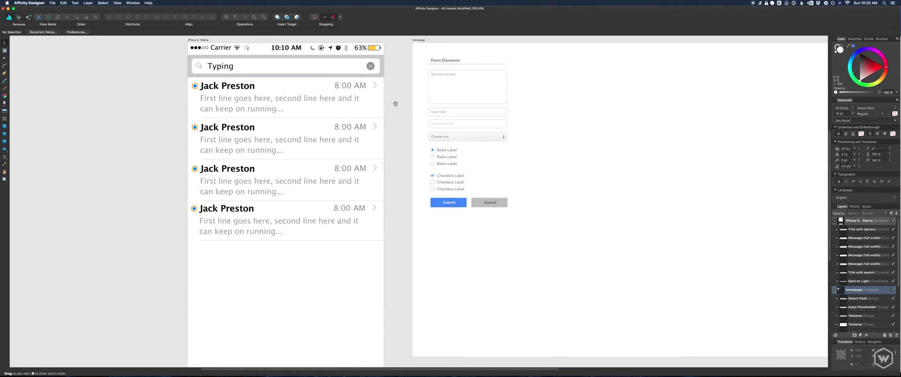
pyautogui.scroll(3, 388, 152)
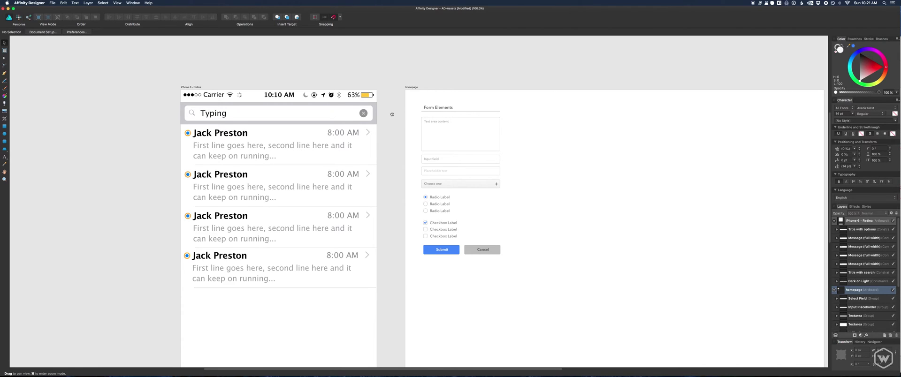
pyautogui.hscroll(2, 385, 107)
pyautogui.scroll(-1, 385, 107)
pyautogui.moveTo(381, 109); pyautogui.dragTo(379, 109)
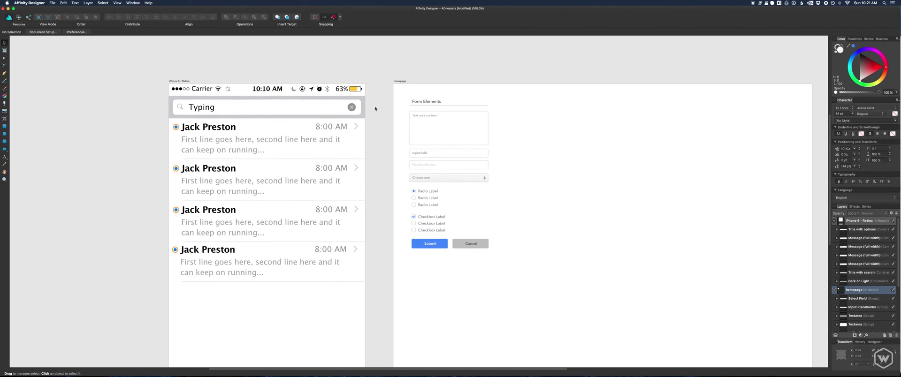
pyautogui.click(120, 2)
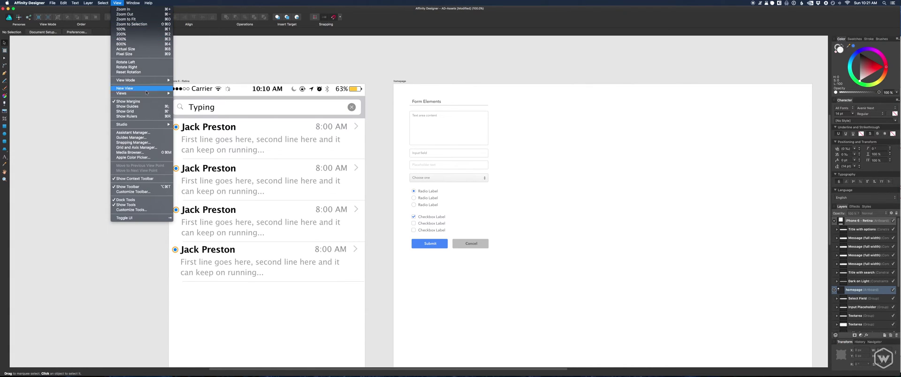
# Choose View > Studio > Assets to show the iOS 10 asset library panel.
pyautogui.moveTo(143, 125)
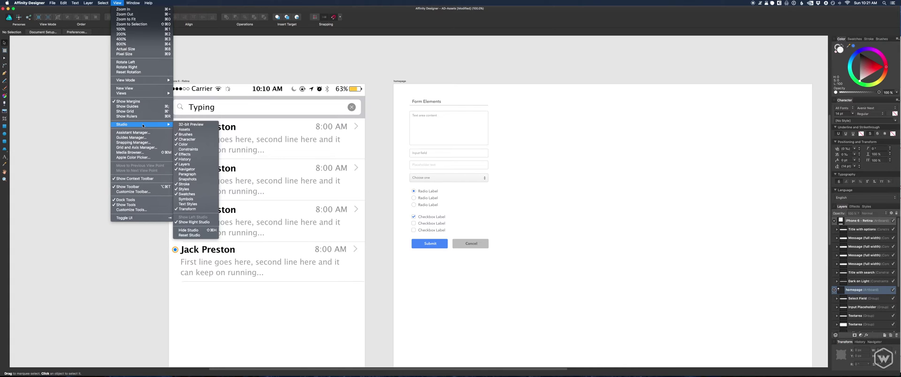
pyautogui.click(185, 130)
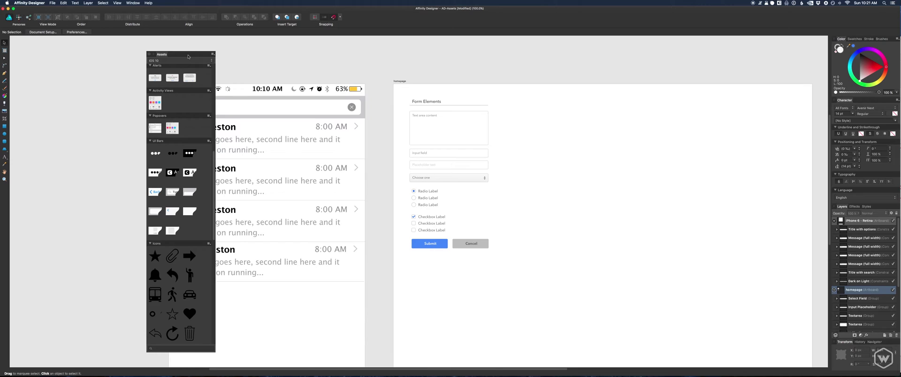
# Move the Assets panel to the left and keep iOS 10 as its category.
pyautogui.moveTo(188, 57); pyautogui.dragTo(96, 52)
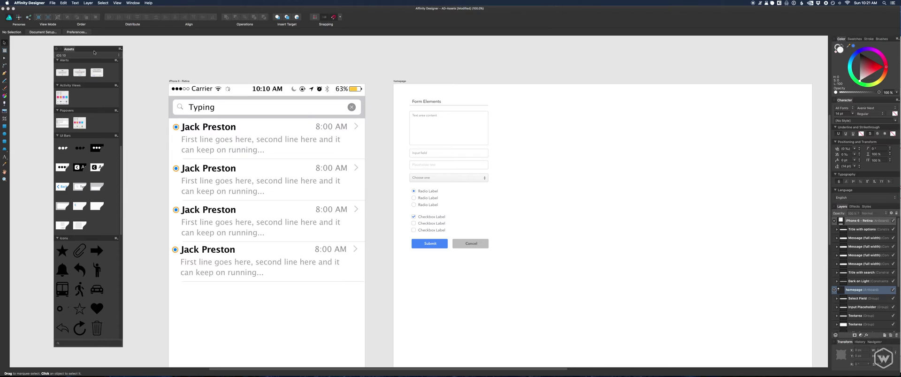
pyautogui.click(94, 56)
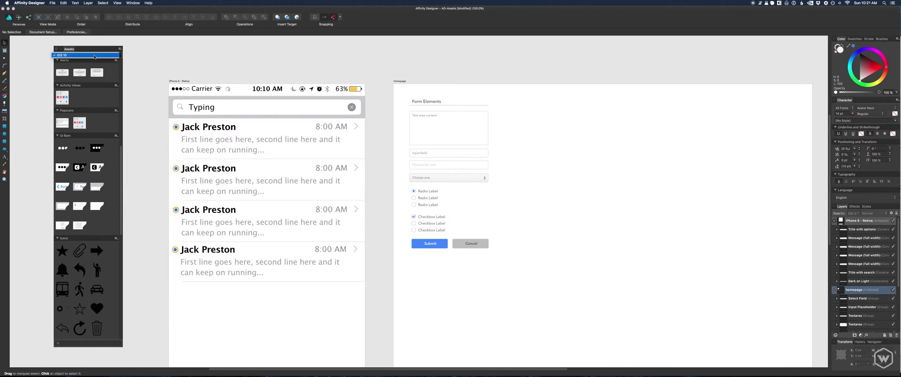
pyautogui.click(111, 56)
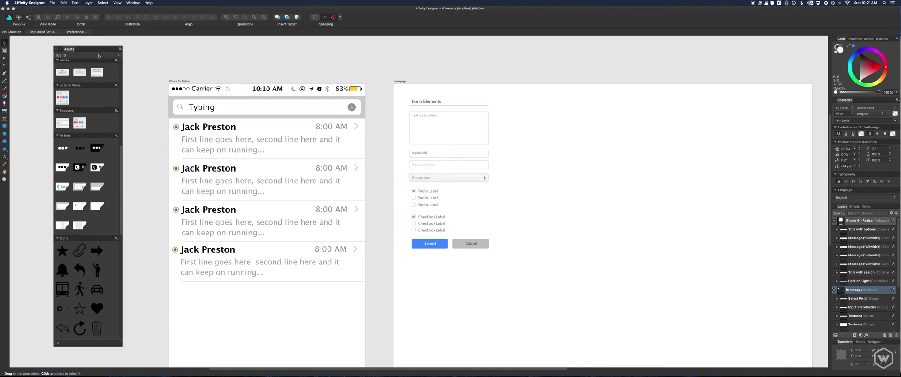
# Check the iPhone 6 - Retina and Homepage artboards beside the repositioned panel.
pyautogui.click(224, 141)
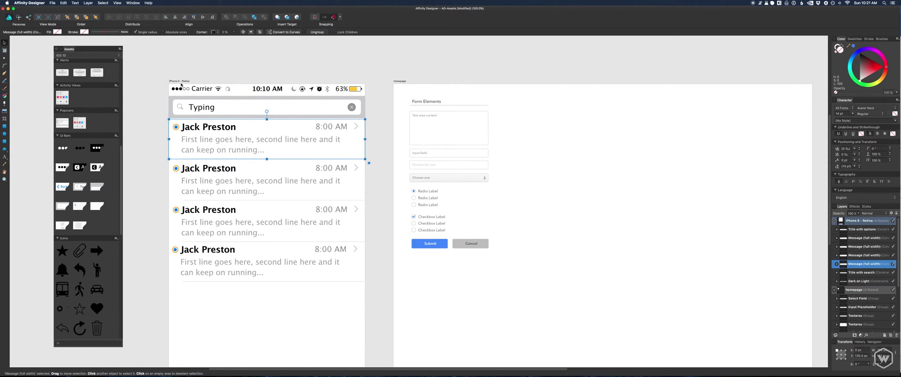
pyautogui.moveTo(180, 83); pyautogui.dragTo(181, 81)
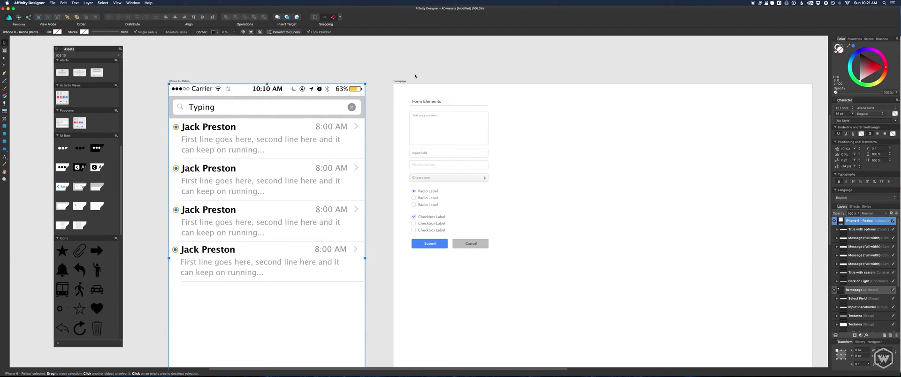
pyautogui.click(397, 81)
pyautogui.scroll(-1, 412, 89)
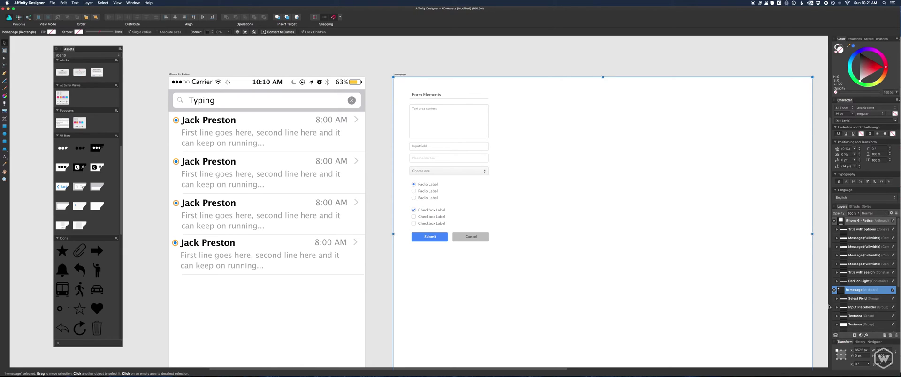
pyautogui.click(309, 75)
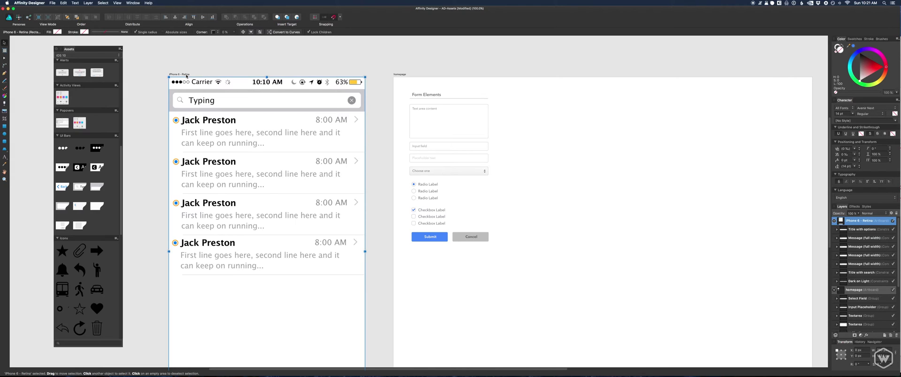
pyautogui.scroll(-1, 187, 76)
pyautogui.click(137, 132)
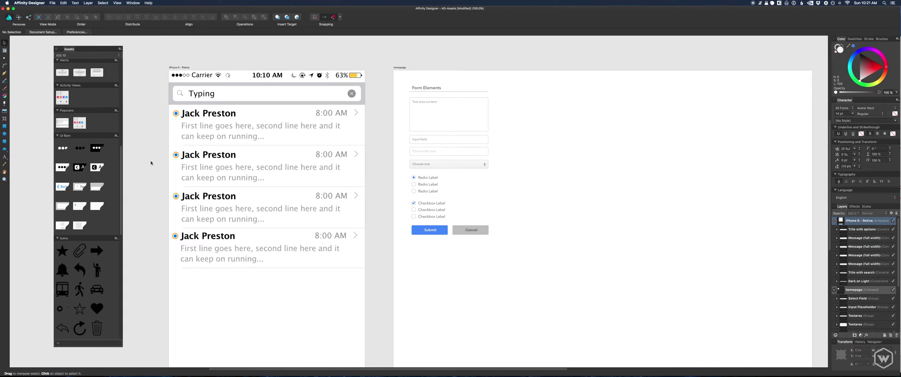
pyautogui.click(301, 169)
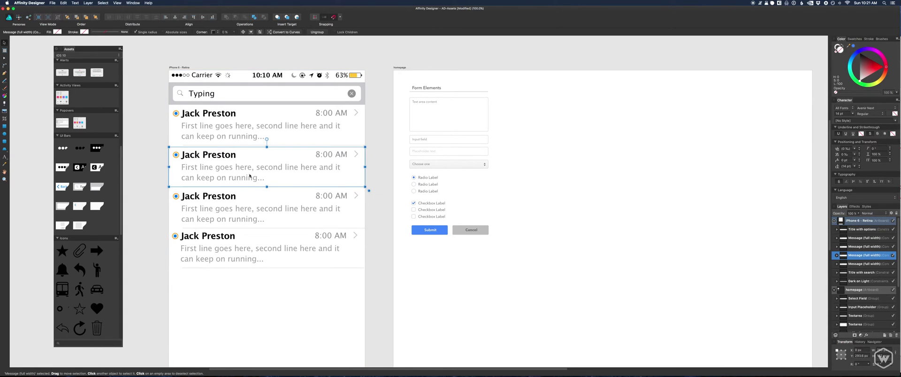
pyautogui.click(444, 118)
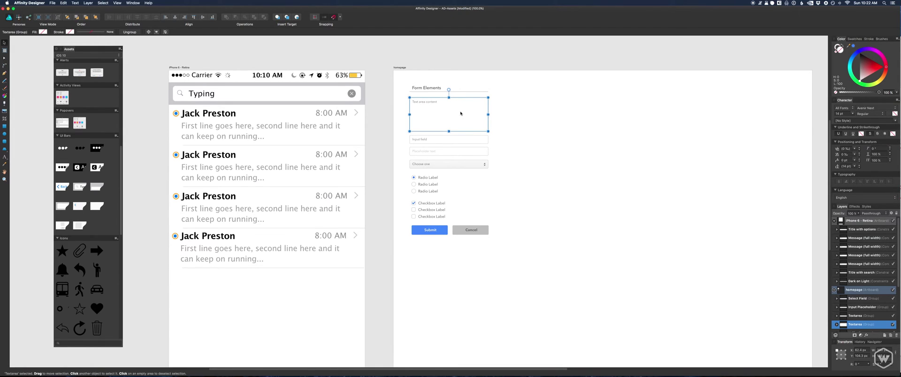
pyautogui.click(265, 104)
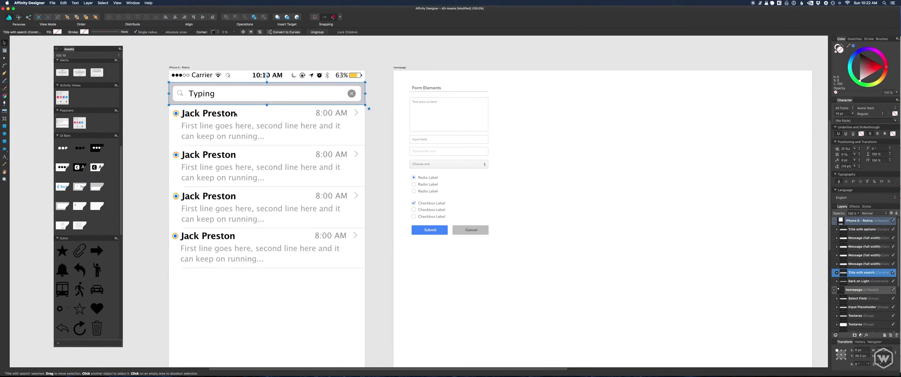
pyautogui.scroll(10, 97, 134)
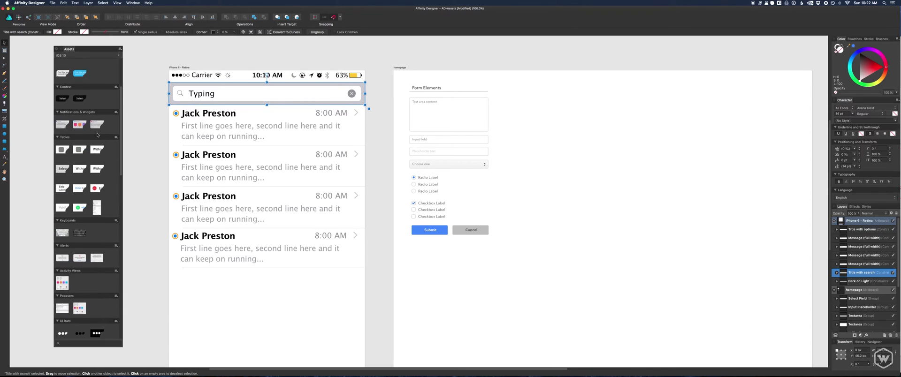
pyautogui.scroll(5, 97, 134)
pyautogui.moveTo(93, 49); pyautogui.dragTo(100, 50)
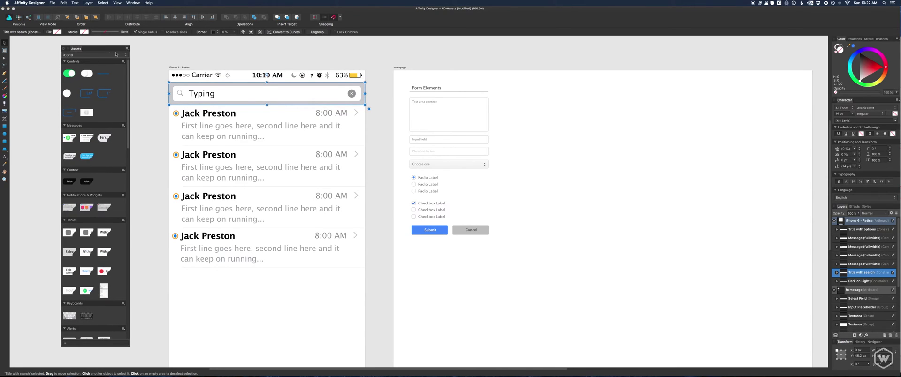
pyautogui.click(64, 61)
pyautogui.click(65, 68)
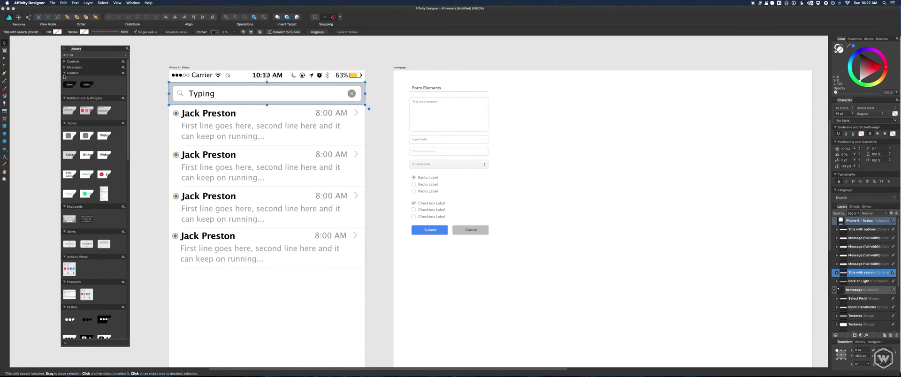
pyautogui.click(64, 73)
pyautogui.click(65, 79)
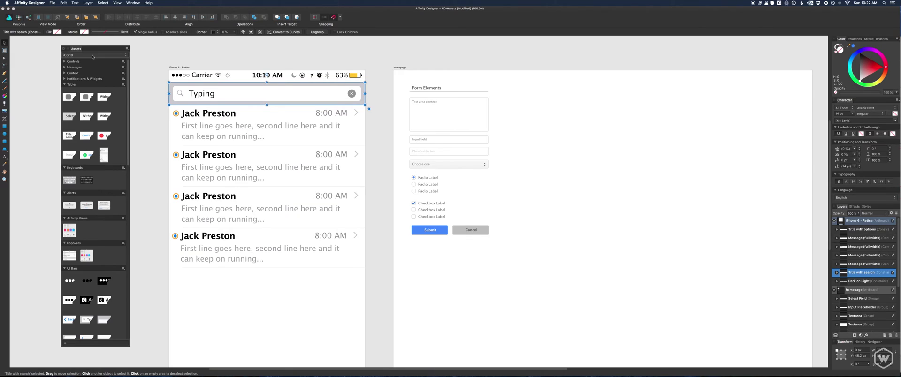
# Collapse the iOS 10 categories from Tables through Collections.
pyautogui.click(127, 48)
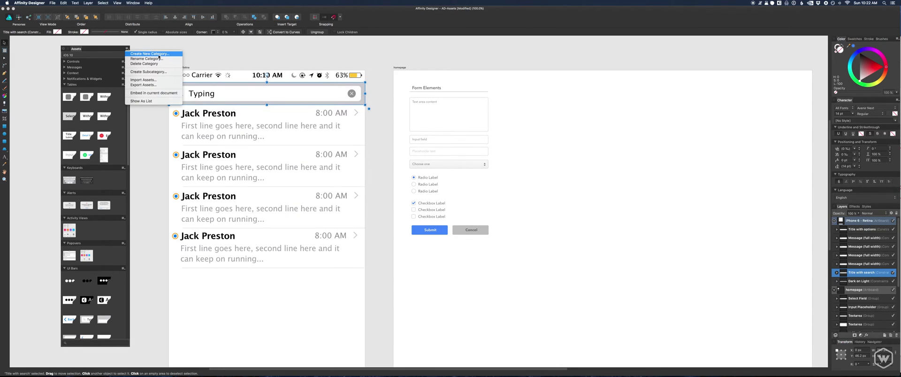
pyautogui.click(97, 54)
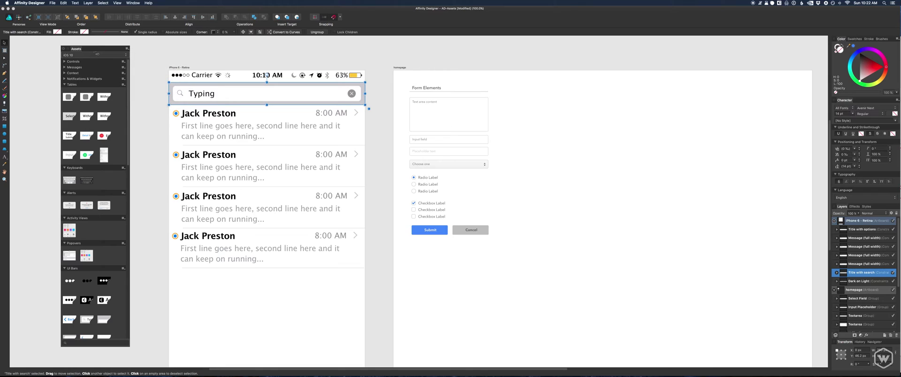
pyautogui.click(65, 84)
pyautogui.click(65, 90)
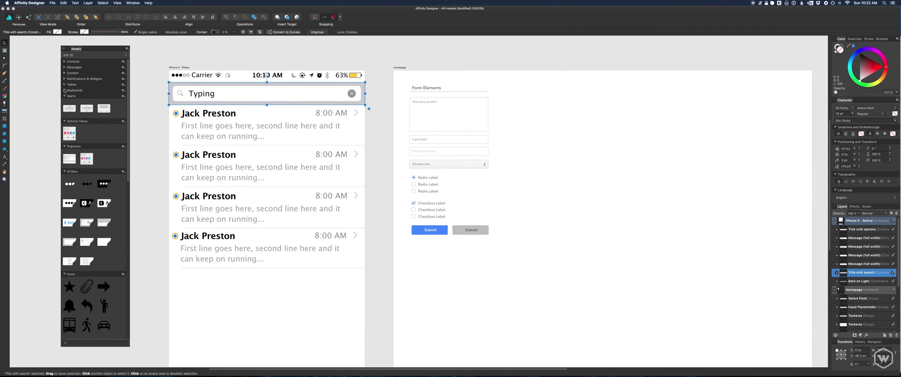
pyautogui.click(64, 96)
pyautogui.click(65, 102)
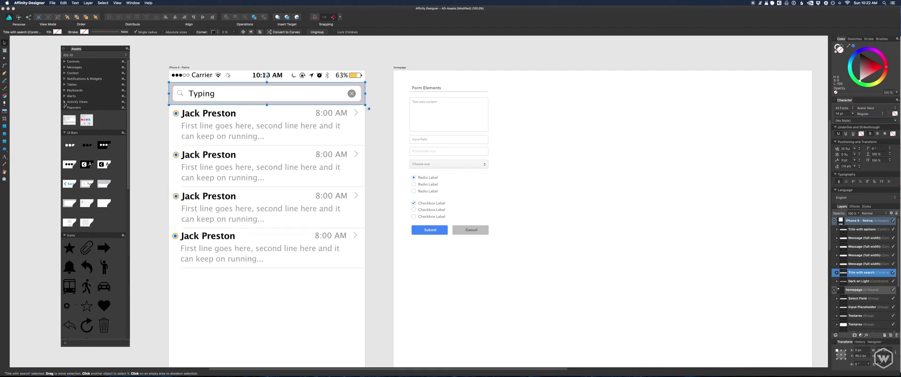
pyautogui.click(65, 107)
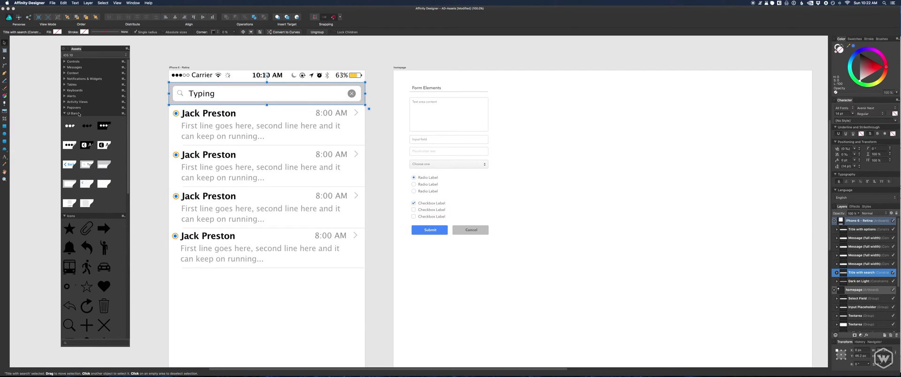
pyautogui.click(126, 49)
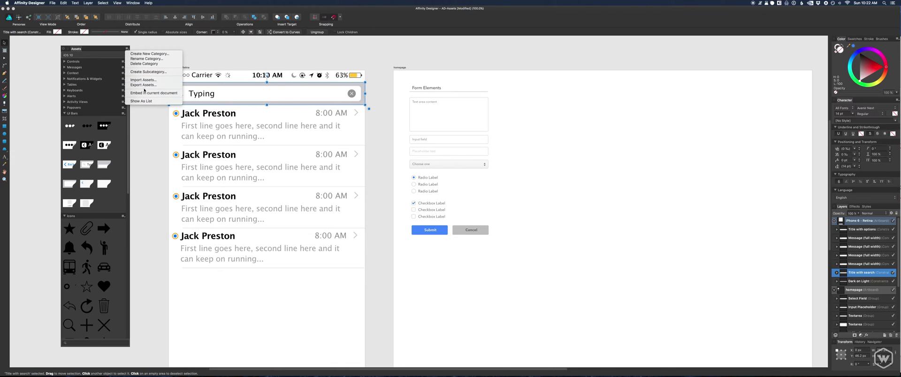
pyautogui.click(91, 93)
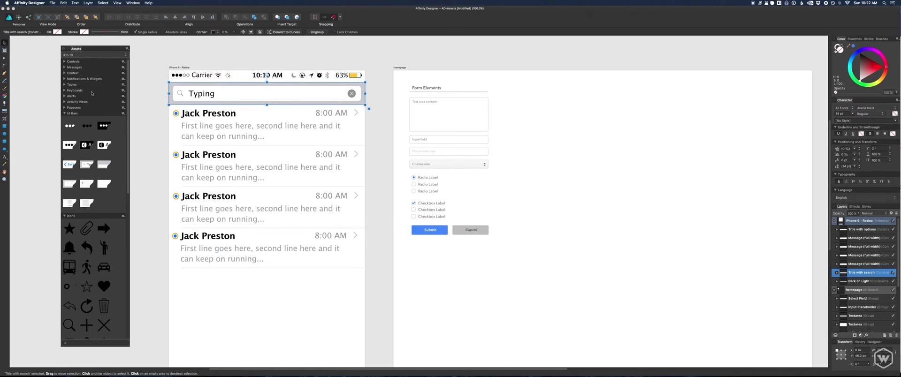
pyautogui.click(64, 113)
pyautogui.click(64, 119)
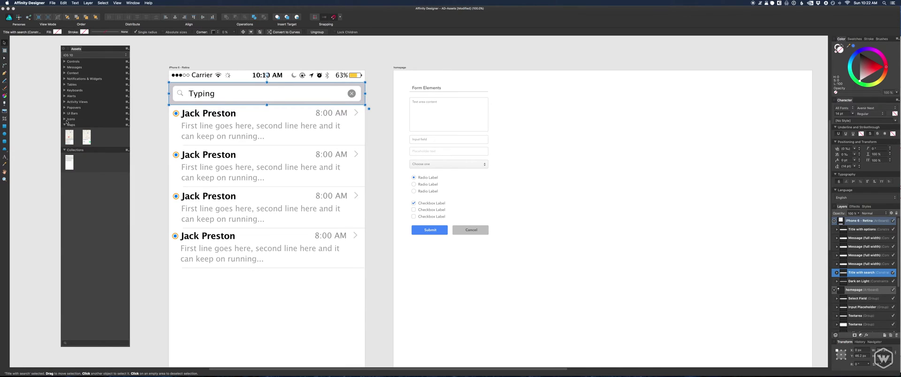
pyautogui.click(65, 125)
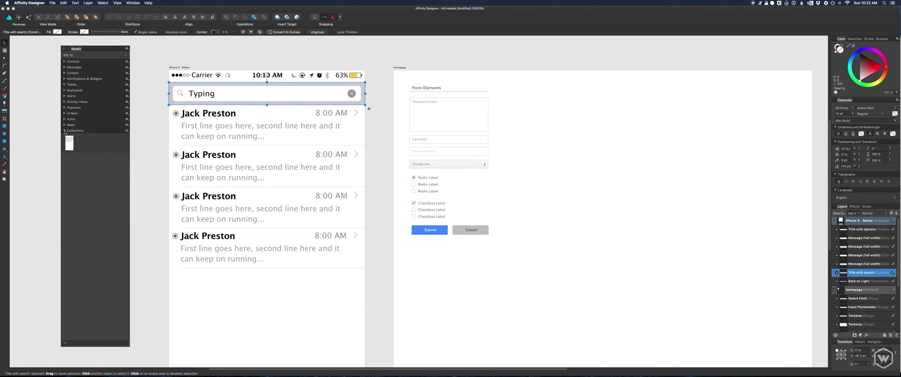
pyautogui.click(64, 131)
# Expand every iOS 10 category again, from Collections back up to Controls.
pyautogui.click(64, 131)
pyautogui.click(64, 125)
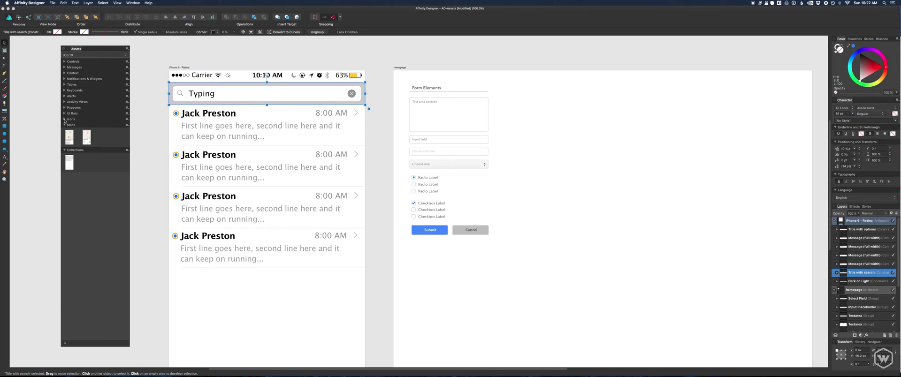
pyautogui.click(64, 119)
pyautogui.click(64, 114)
pyautogui.click(65, 108)
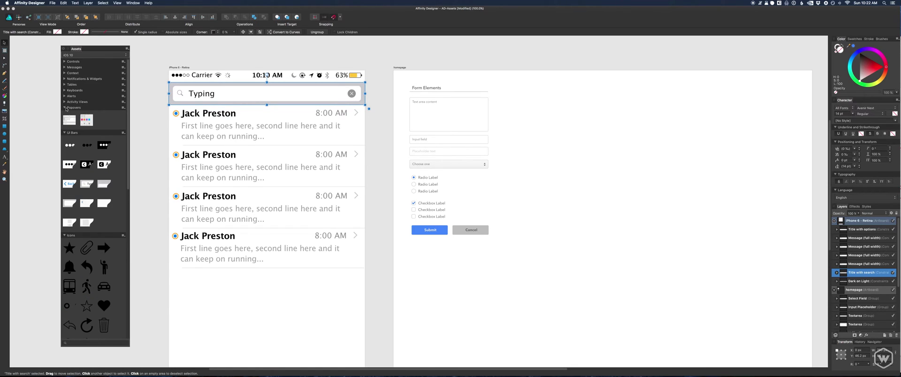
pyautogui.click(65, 102)
pyautogui.click(65, 96)
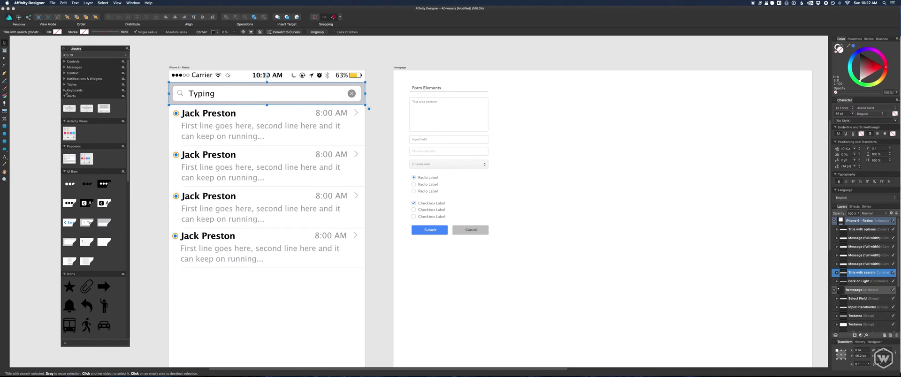
pyautogui.click(65, 90)
pyautogui.click(65, 84)
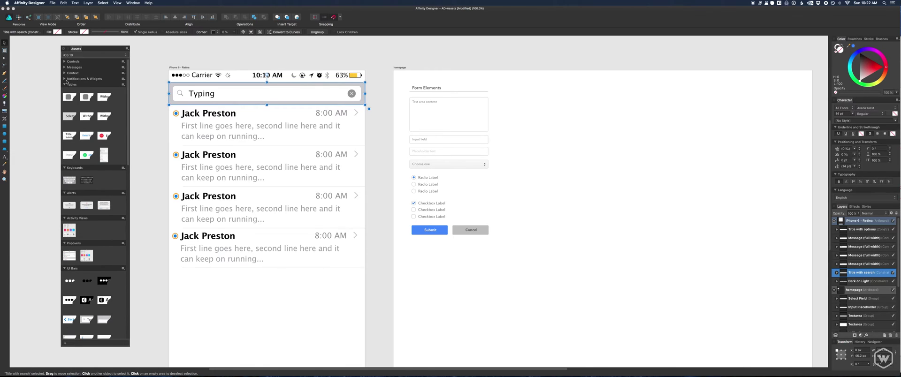
pyautogui.click(64, 78)
pyautogui.click(65, 73)
pyautogui.click(65, 67)
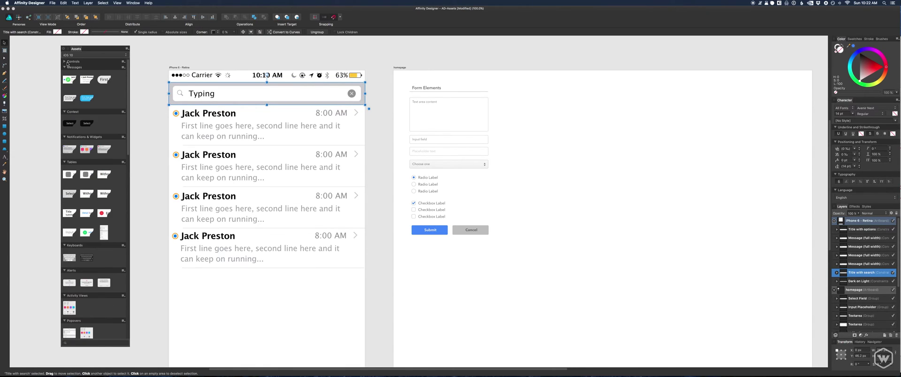
pyautogui.click(65, 62)
# Place two Toggle assets below the message list, removing an extra copy.
pyautogui.moveTo(70, 76); pyautogui.dragTo(305, 295)
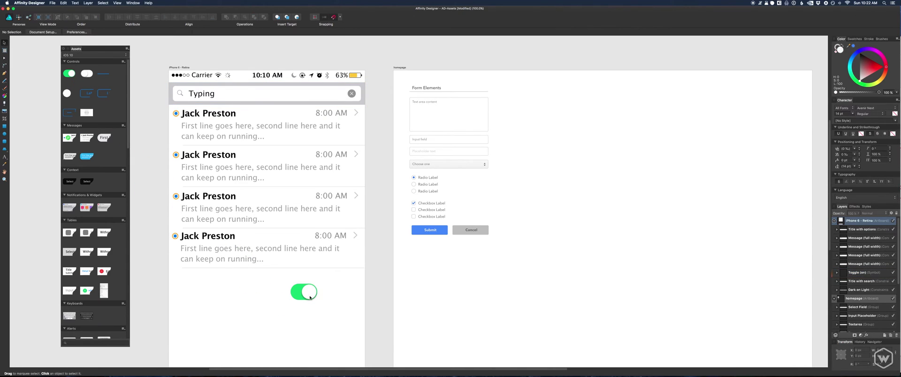
pyautogui.moveTo(309, 297)
pyautogui.mouseDown()
pyautogui.moveTo(208, 288)
pyautogui.moveTo(306, 298)
pyautogui.mouseUp()
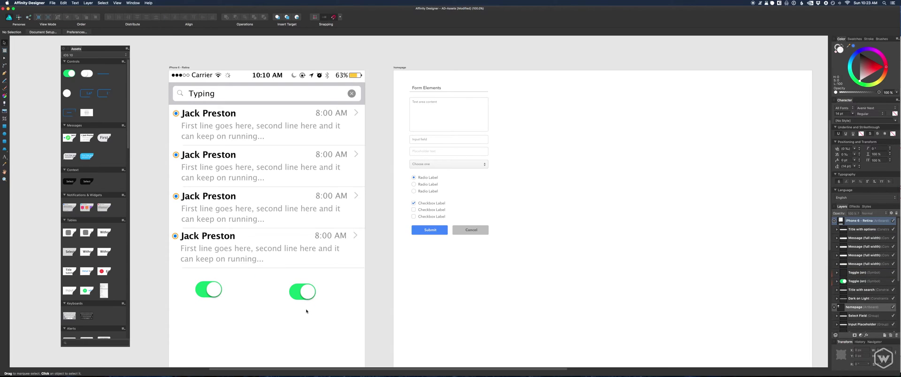
pyautogui.press('Delete')
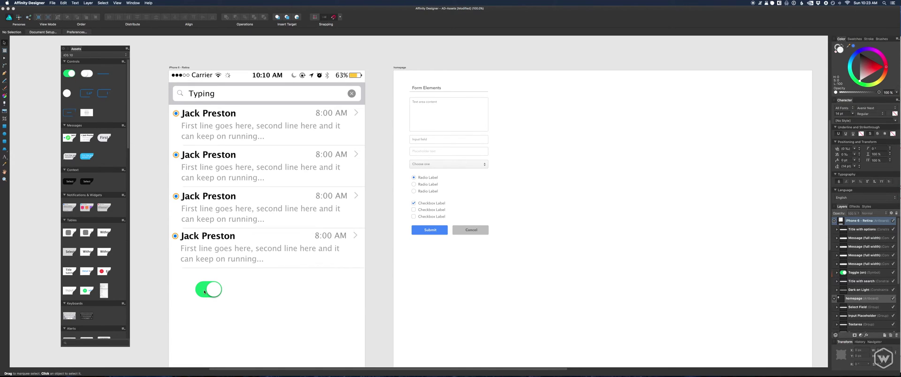
pyautogui.moveTo(204, 292); pyautogui.dragTo(275, 296)
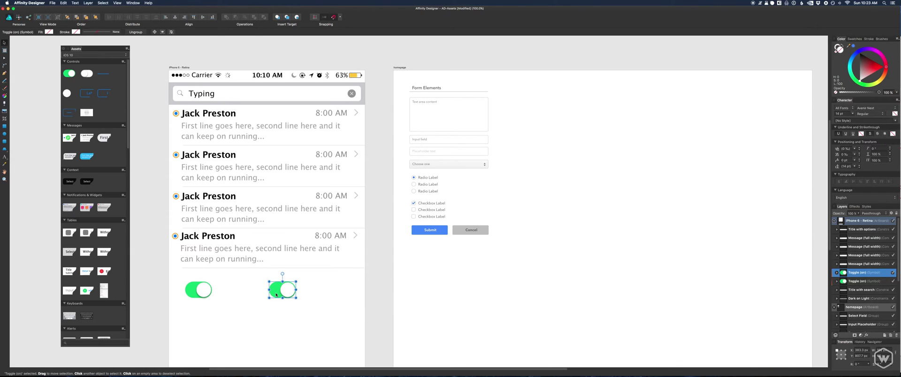
# Recolour the toggle's Rounded Rectangle from green to blue and move it beside the first.
pyautogui.doubleClick(280, 294)
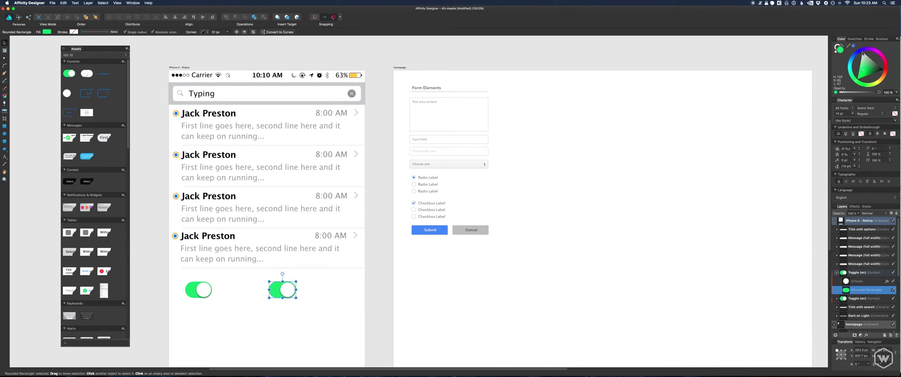
pyautogui.moveTo(862, 54); pyautogui.dragTo(853, 55)
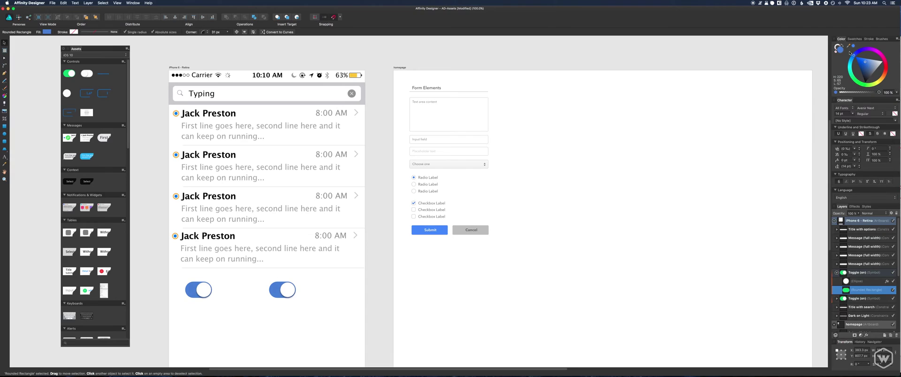
pyautogui.click(301, 311)
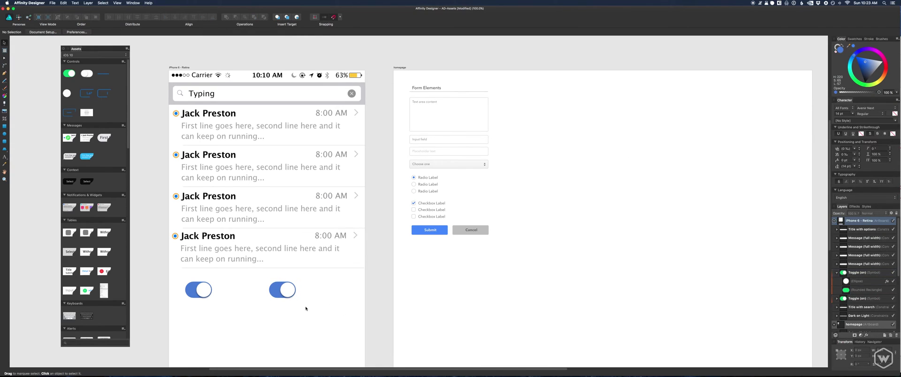
pyautogui.moveTo(278, 285); pyautogui.dragTo(233, 283)
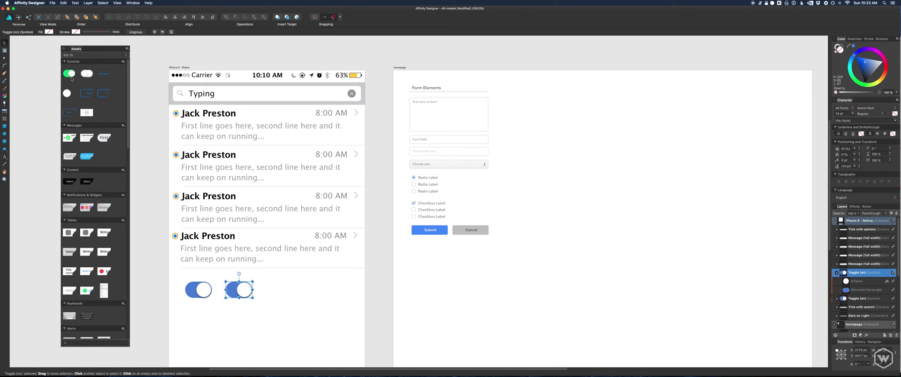
# Add a green toggle, duplicate it, and fill three toggles with green.
pyautogui.moveTo(71, 78); pyautogui.dragTo(285, 292)
pyautogui.click(232, 293)
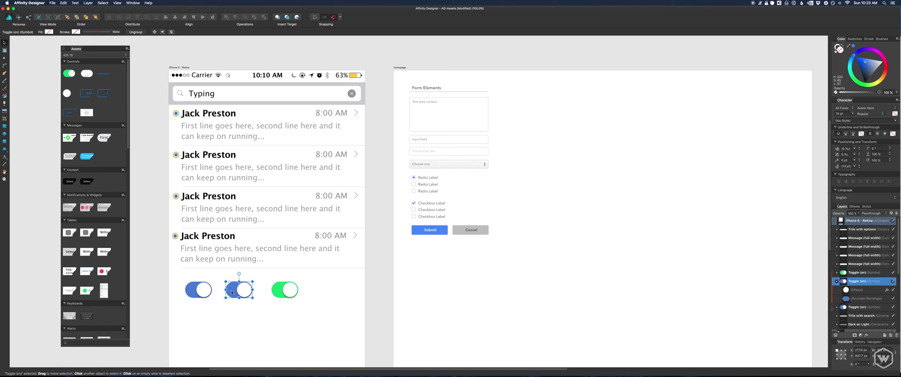
pyautogui.click(287, 292)
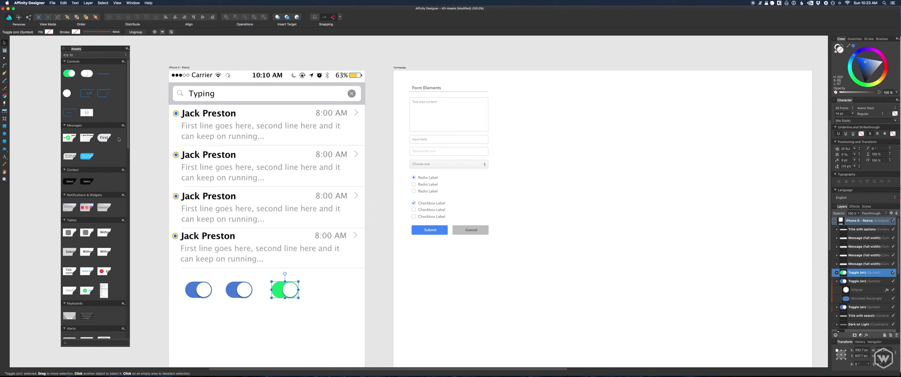
pyautogui.moveTo(290, 291); pyautogui.dragTo(324, 316)
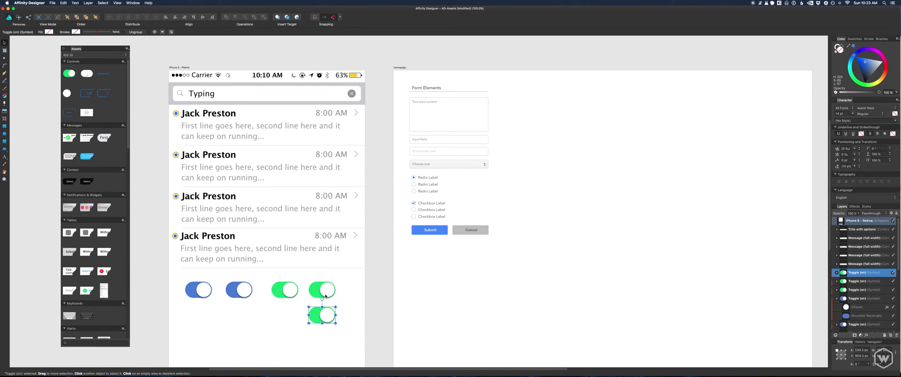
pyautogui.keyDown('shift'); pyautogui.click(322, 289); pyautogui.keyUp('shift')
pyautogui.keyDown('shift'); pyautogui.click(284, 289); pyautogui.keyUp('shift')
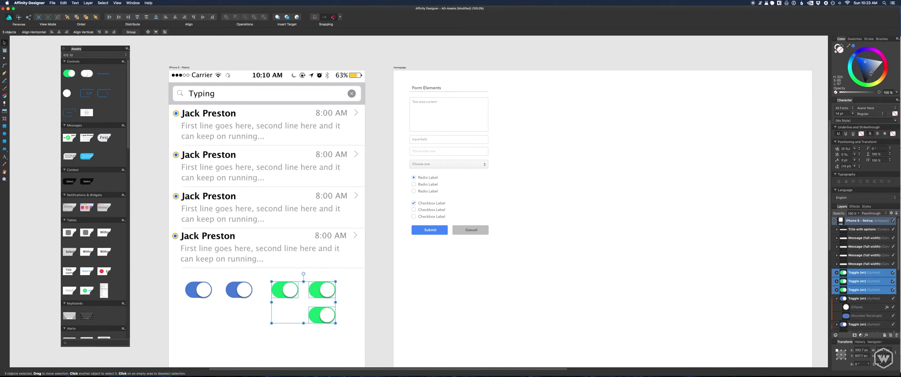
pyautogui.click(857, 83)
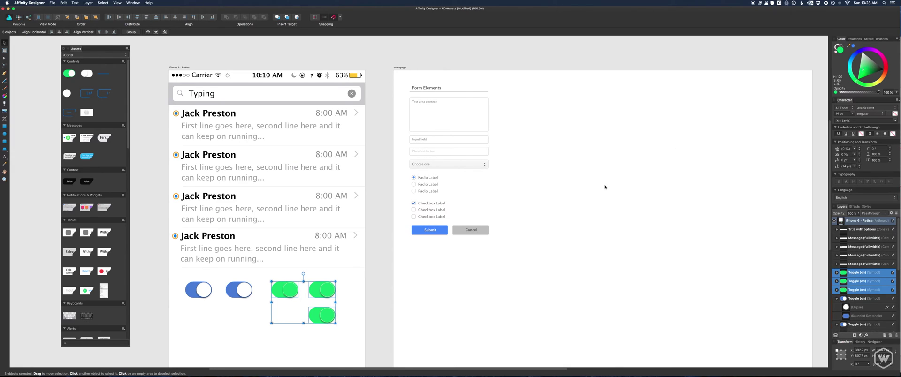
# Delete the three green toggles and then both blue toggles.
pyautogui.click(331, 317)
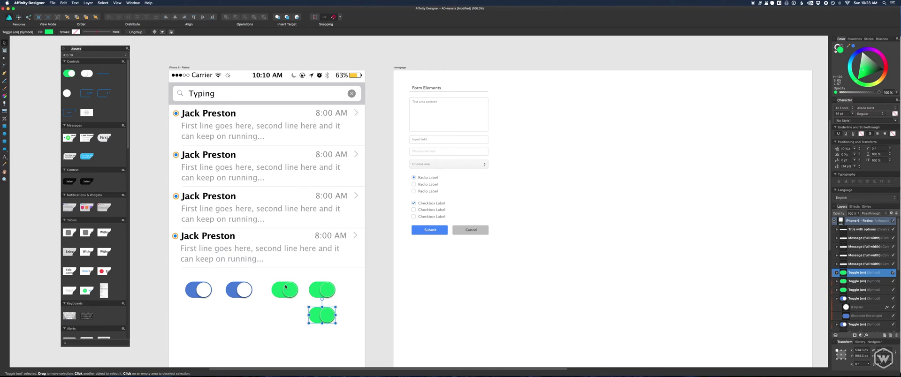
pyautogui.click(285, 287)
pyautogui.keyDown('shift'); pyautogui.click(322, 290); pyautogui.keyUp('shift')
pyautogui.keyDown('shift'); pyautogui.click(324, 317); pyautogui.keyUp('shift')
pyautogui.press('Delete')
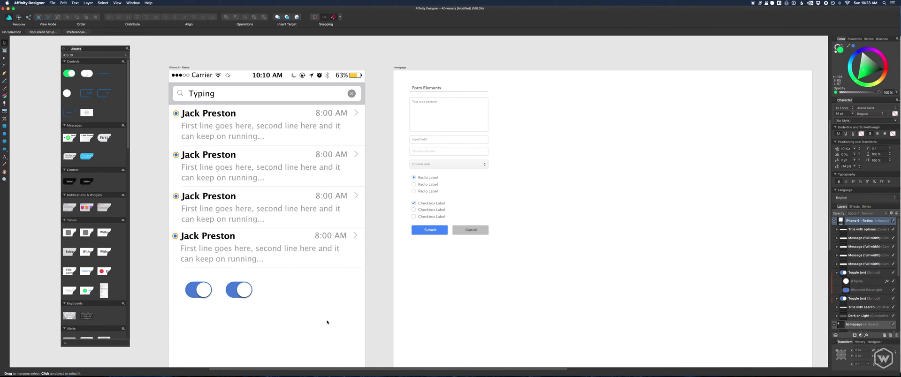
pyautogui.click(236, 294)
pyautogui.keyDown('shift'); pyautogui.click(204, 292); pyautogui.keyUp('shift')
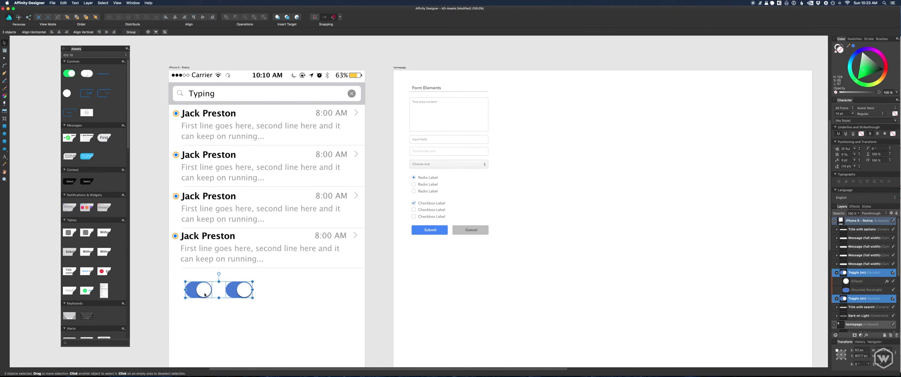
pyautogui.press('Delete')
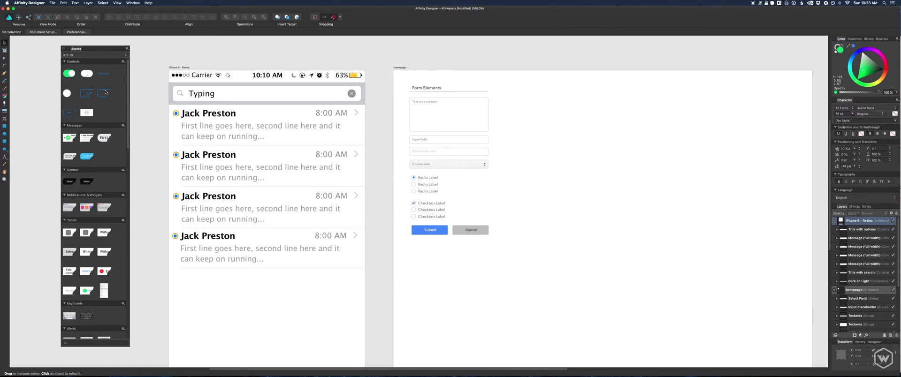
# Place the iOS keyboard asset onto the iPhone screen.
pyautogui.click(245, 105)
pyautogui.hscroll(-3, 271, 112)
pyautogui.scroll(-1, 271, 112)
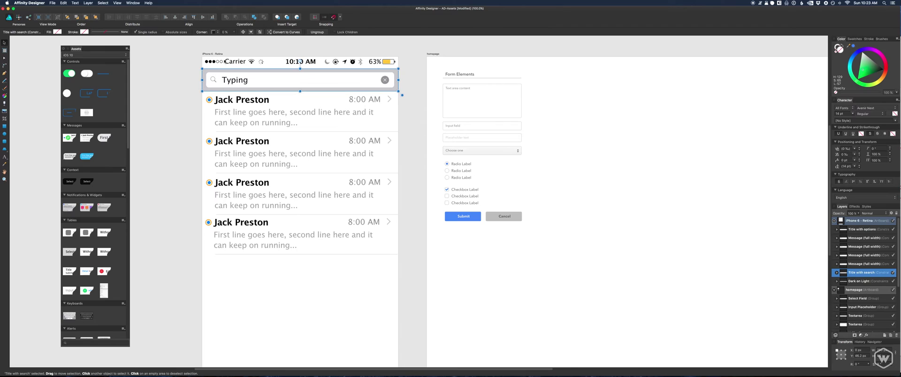
pyautogui.click(216, 56)
pyautogui.scroll(-3, 110, 211)
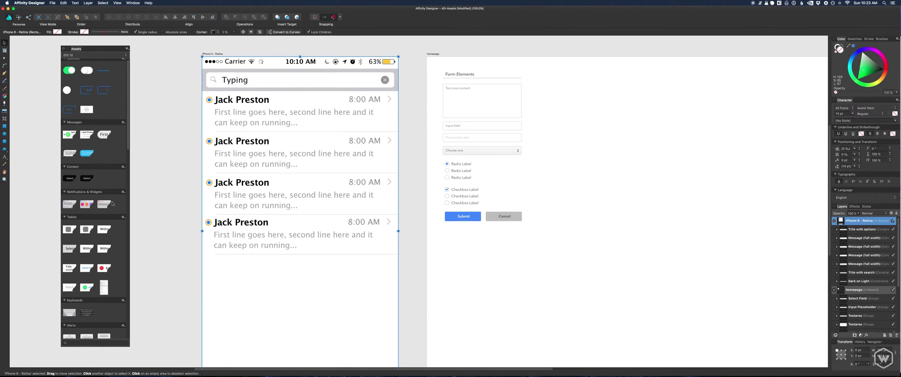
pyautogui.scroll(-1, 112, 237)
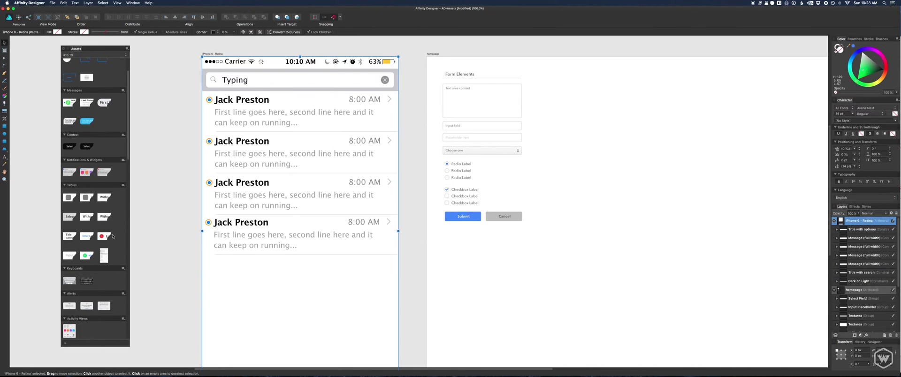
pyautogui.scroll(-2, 115, 242)
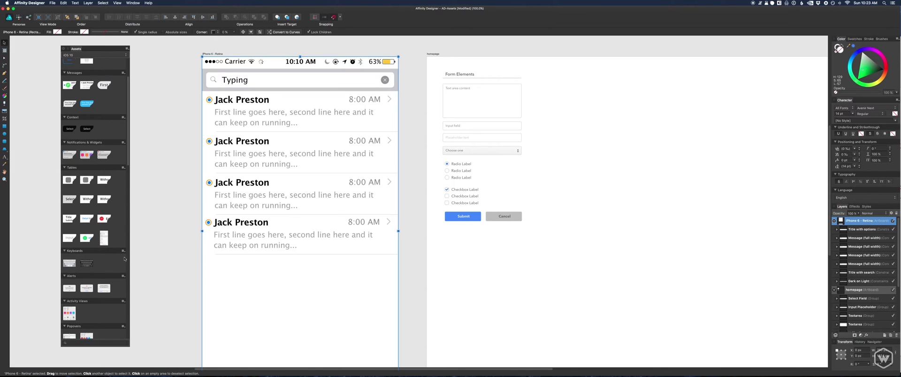
pyautogui.moveTo(74, 264); pyautogui.dragTo(301, 319)
pyautogui.scroll(-5, 324, 263)
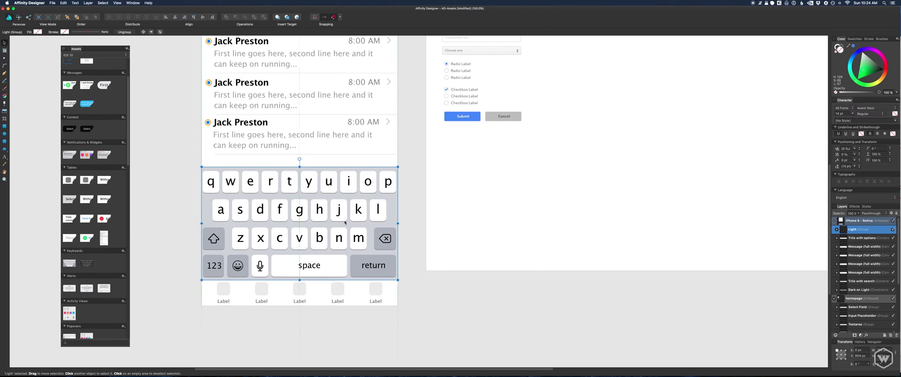
pyautogui.scroll(2, 221, 202)
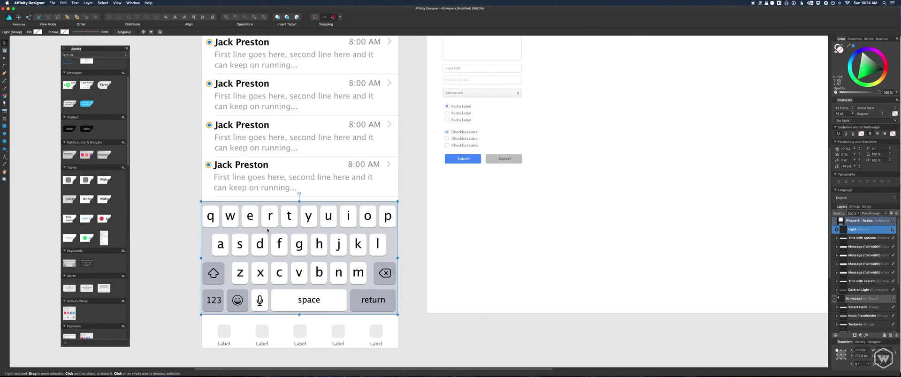
# Delete the keyboard group and the bottom label bar from the iPhone artboard.
pyautogui.doubleClick(289, 216)
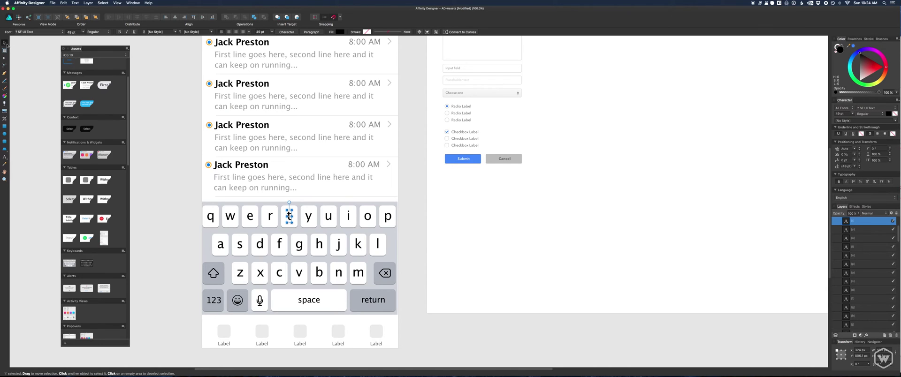
pyautogui.click(176, 151)
pyautogui.click(276, 234)
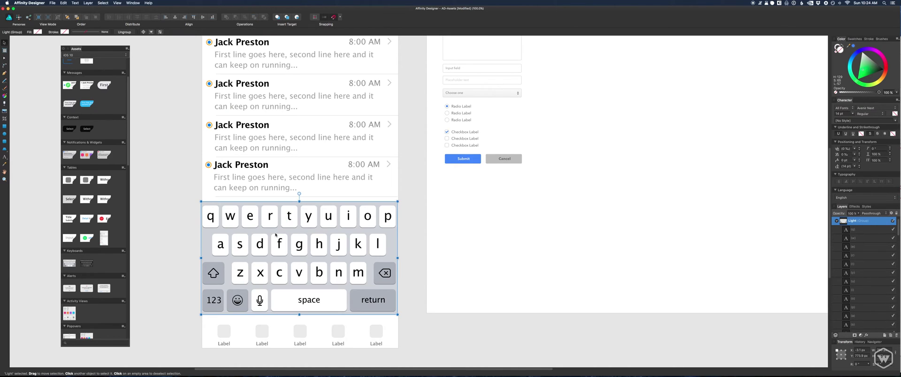
pyautogui.press('Delete')
pyautogui.click(326, 327)
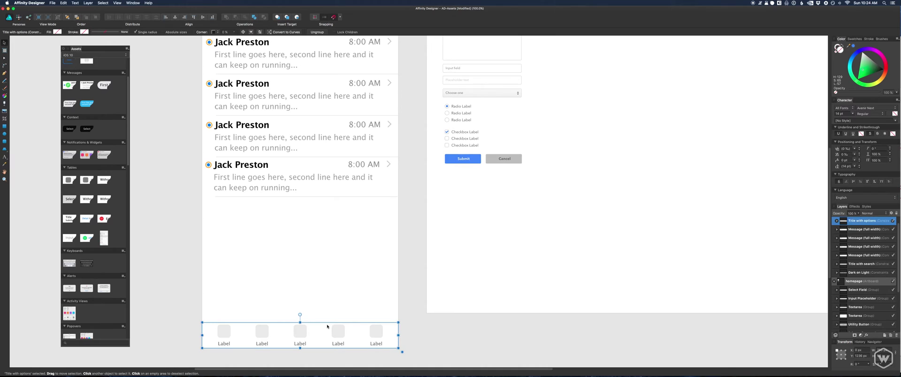
pyautogui.press('Delete')
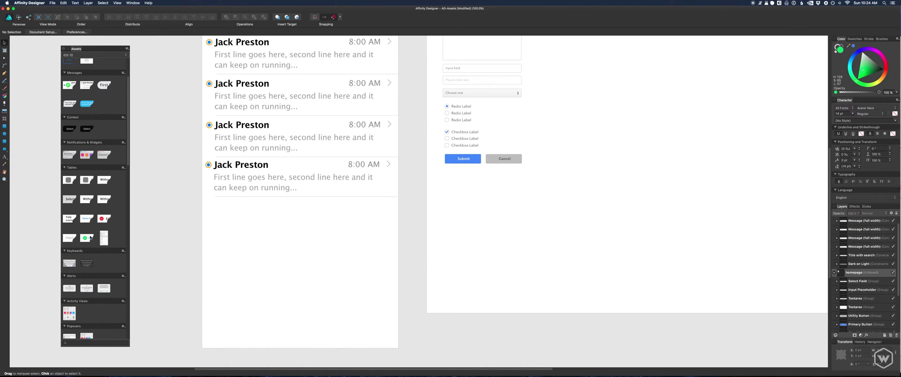
# Place the mail icon asset on the iPhone artboard, then delete it.
pyautogui.scroll(-15, 92, 242)
pyautogui.scroll(-3, 92, 241)
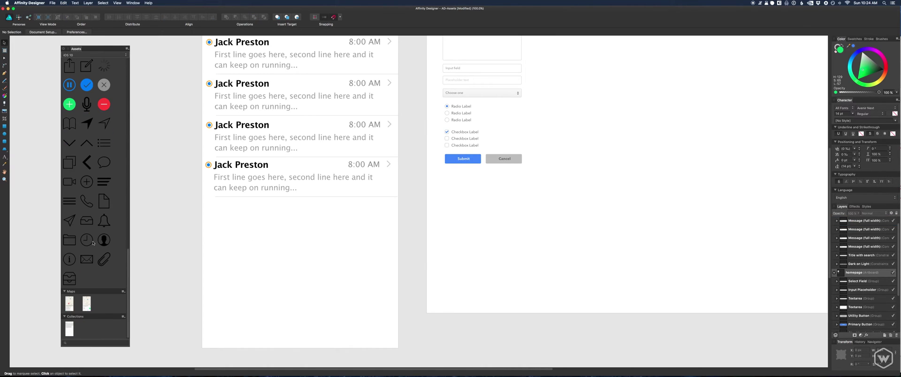
pyautogui.moveTo(86, 259); pyautogui.dragTo(294, 220)
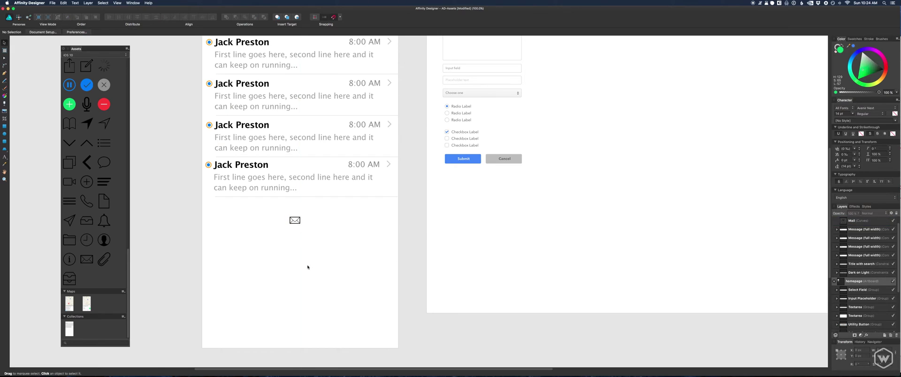
pyautogui.click(294, 221)
pyautogui.press('Delete')
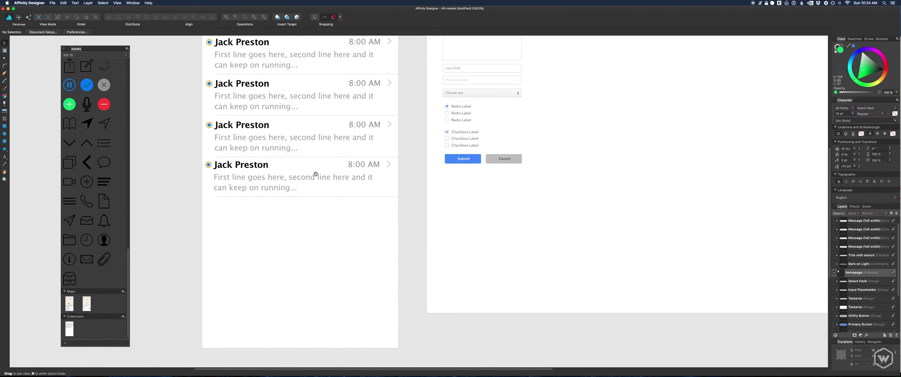
# Reposition the Assets panel and drag the iPhone artboard further left.
pyautogui.scroll(5, 314, 153)
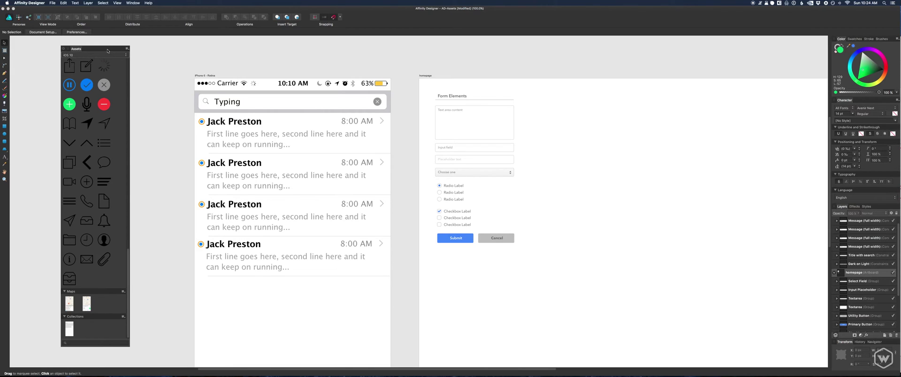
pyautogui.moveTo(107, 49); pyautogui.dragTo(132, 58)
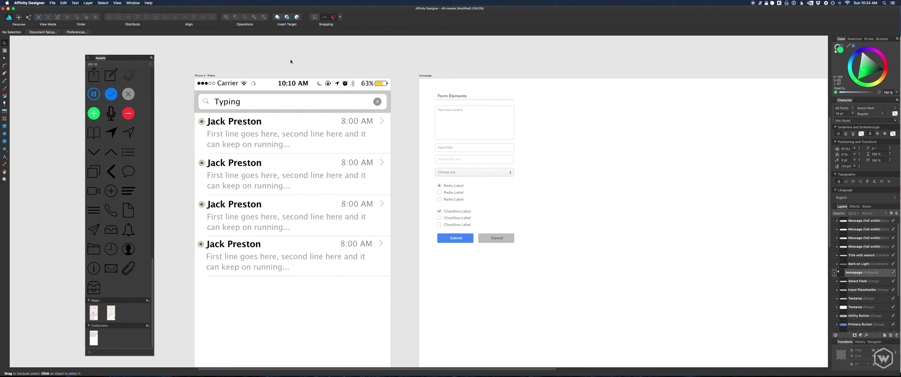
pyautogui.hscroll(3, 309, 68)
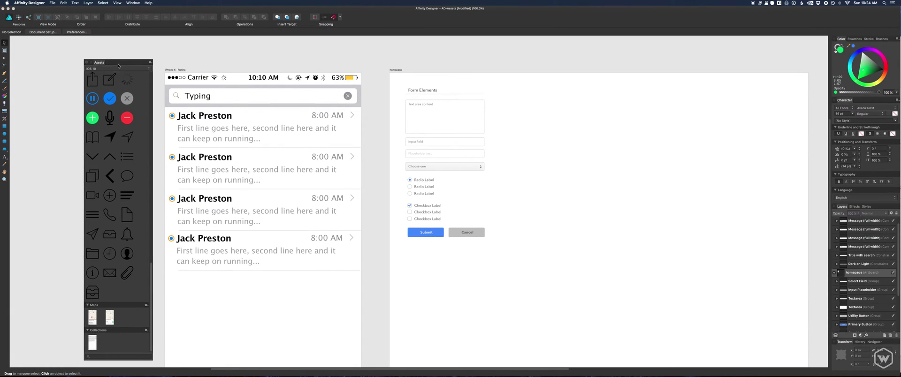
pyautogui.moveTo(121, 60); pyautogui.dragTo(113, 55)
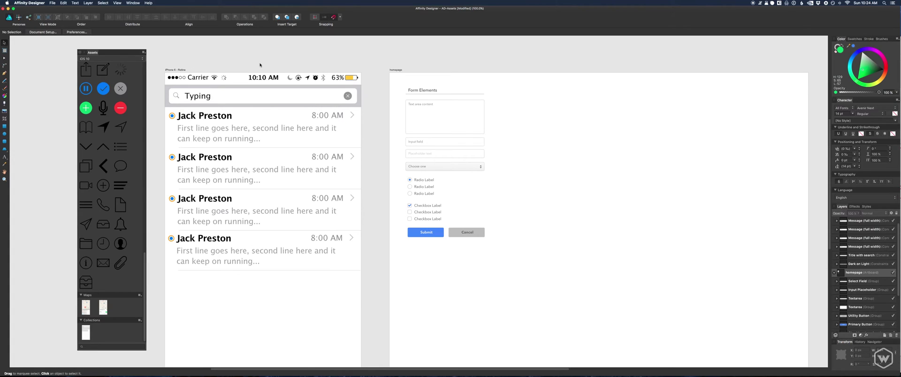
pyautogui.hscroll(6, 380, 59)
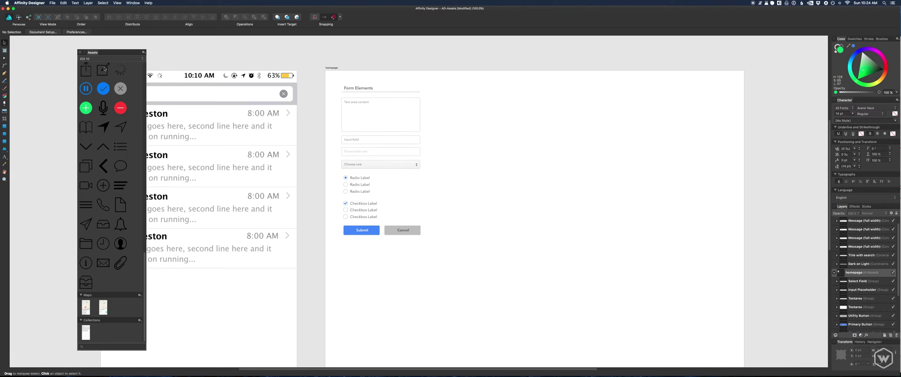
pyautogui.moveTo(112, 55); pyautogui.dragTo(226, 68)
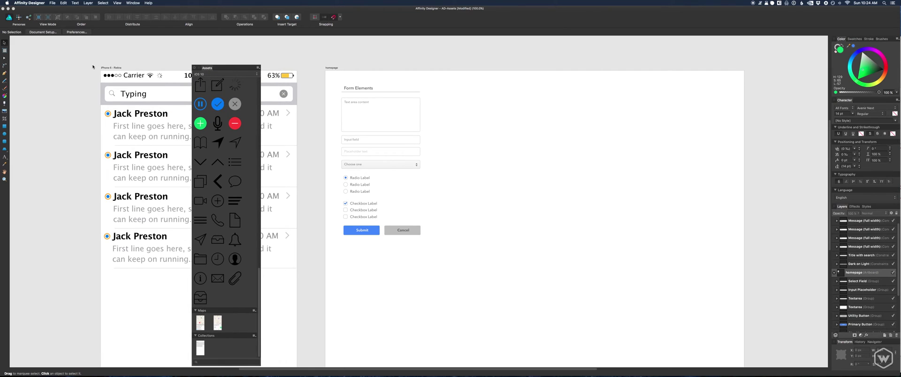
pyautogui.moveTo(105, 69); pyautogui.dragTo(18, 65)
pyautogui.moveTo(222, 65); pyautogui.dragTo(263, 66)
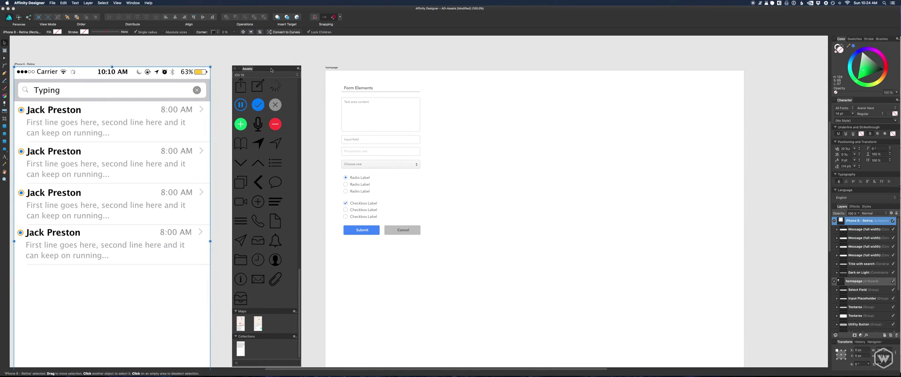
# Create a new asset category and rename it 'Wireframing'.
pyautogui.click(319, 59)
pyautogui.click(290, 77)
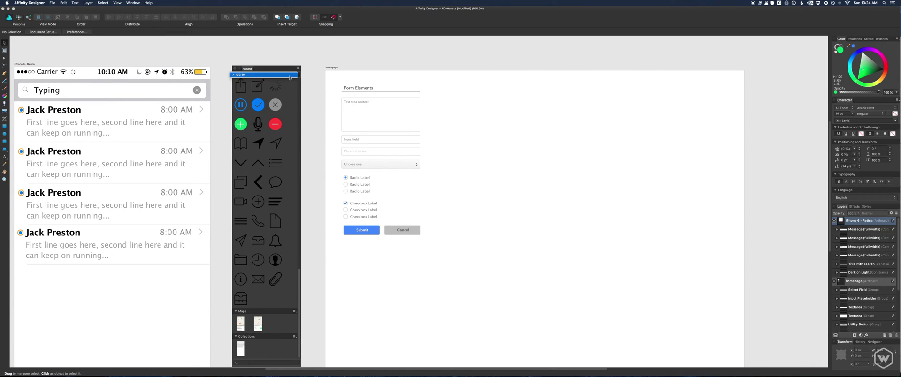
pyautogui.click(290, 77)
pyautogui.click(299, 68)
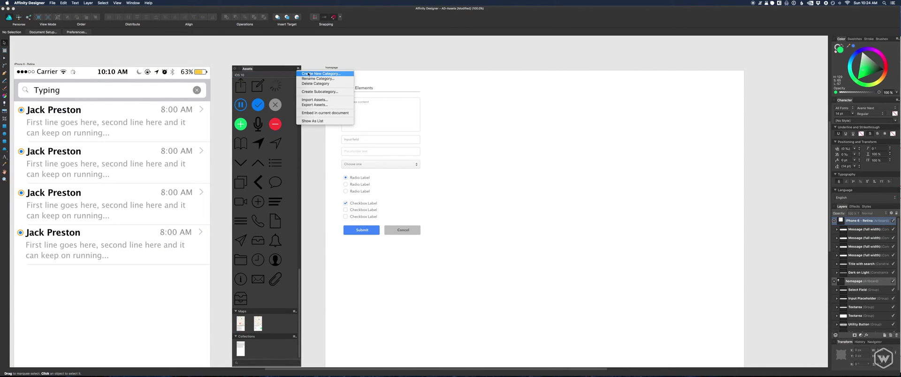
pyautogui.click(310, 75)
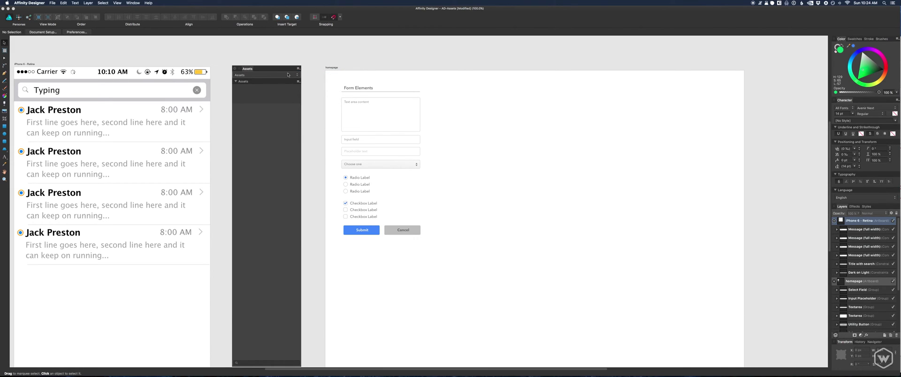
pyautogui.click(299, 68)
pyautogui.click(275, 110)
pyautogui.click(298, 68)
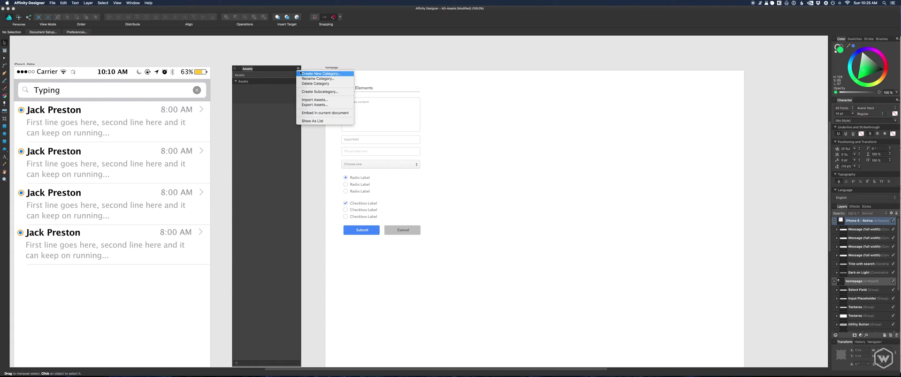
pyautogui.click(304, 78)
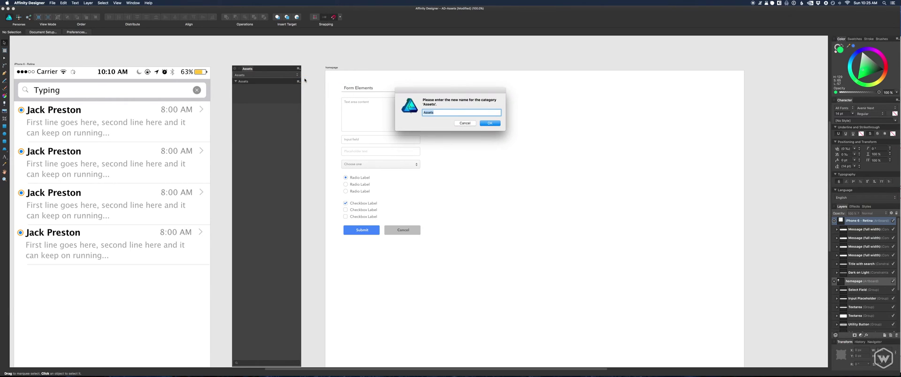
pyautogui.write('Wireframing')
pyautogui.press('Return')
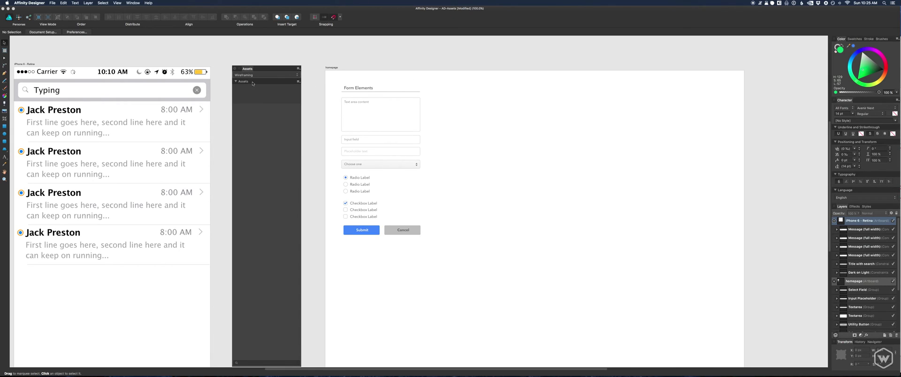
# Rename the default Assets subcategory to 'Global Elements'.
pyautogui.click(298, 82)
pyautogui.click(312, 89)
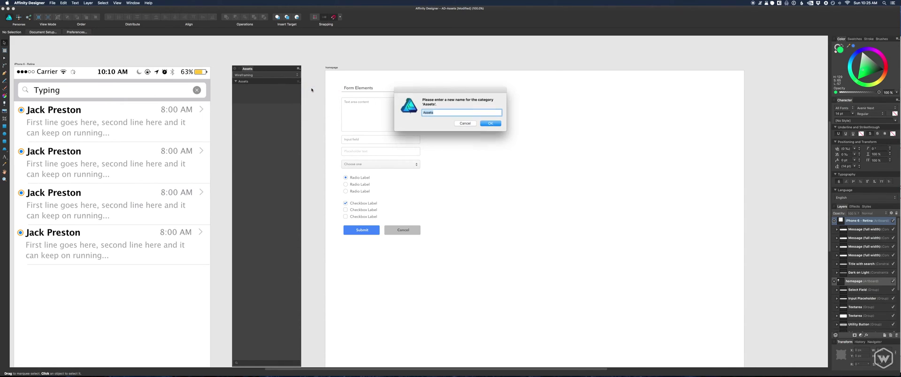
pyautogui.write('Glob')
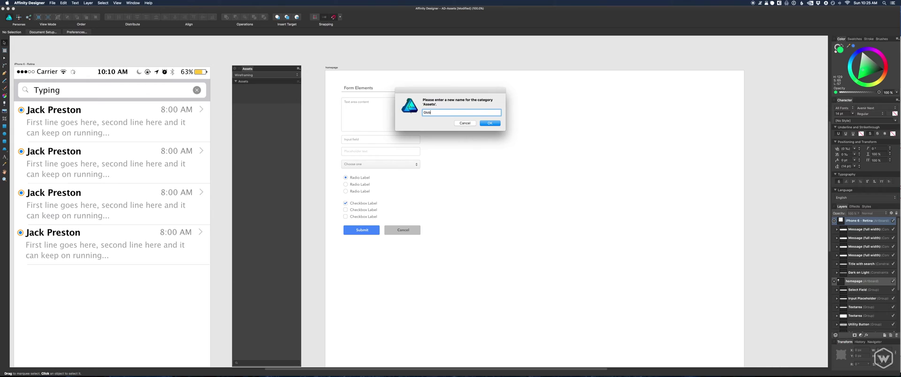
pyautogui.write('al Elements')
# Confirm the 'Global Elements' name, then shorten the Assets panel and move it slightly lower.
pyautogui.press('Return')
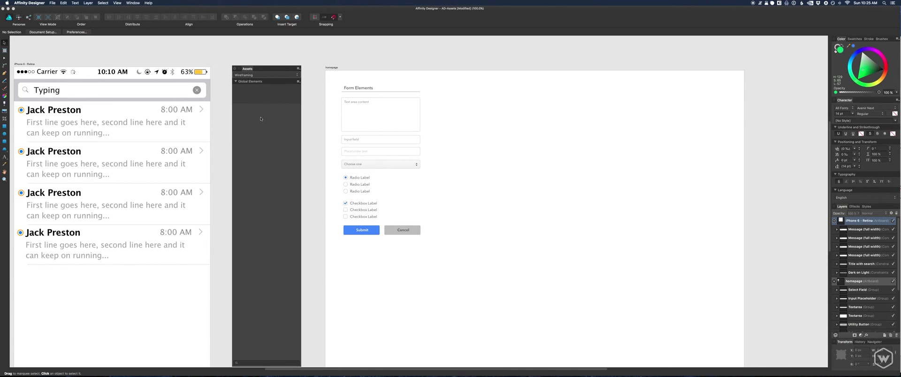
pyautogui.moveTo(299, 363); pyautogui.dragTo(301, 328)
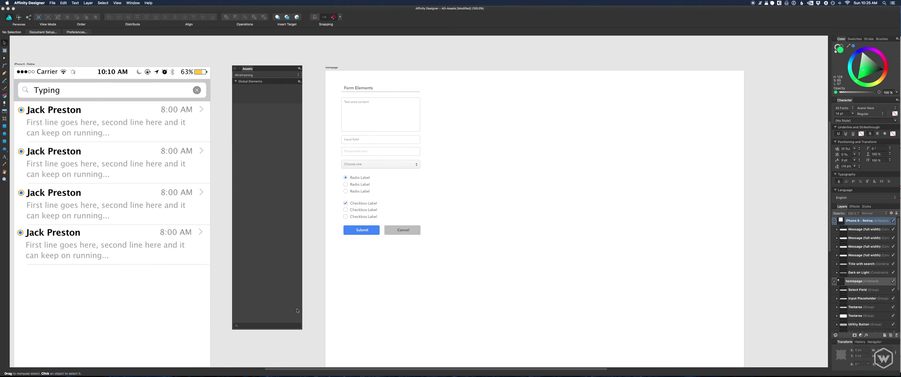
pyautogui.moveTo(278, 69); pyautogui.dragTo(274, 82)
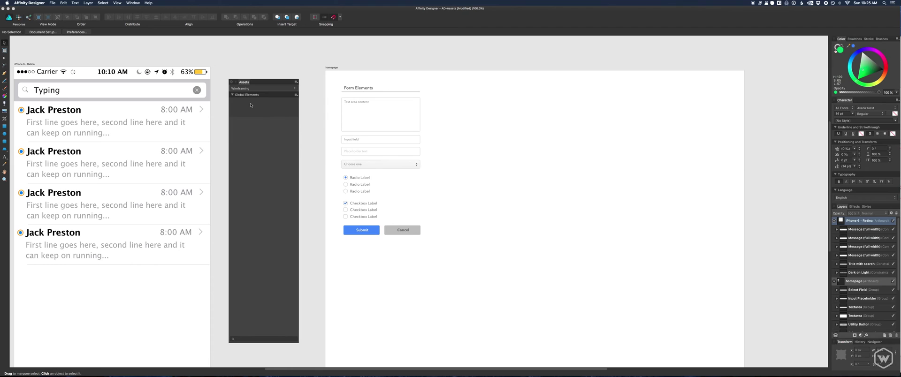
# Zoom in on the form and inspect the Textarea group's placeholder text and rounded rectangle.
pyautogui.click(358, 118)
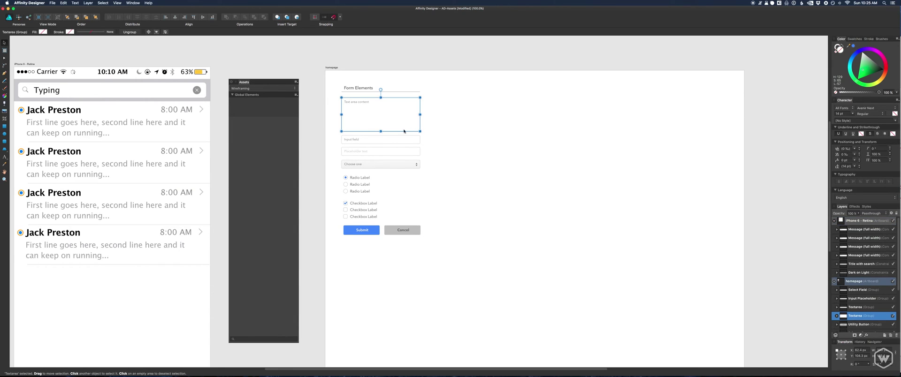
pyautogui.press('super+equal')
pyautogui.moveTo(407, 128); pyautogui.dragTo(490, 203)
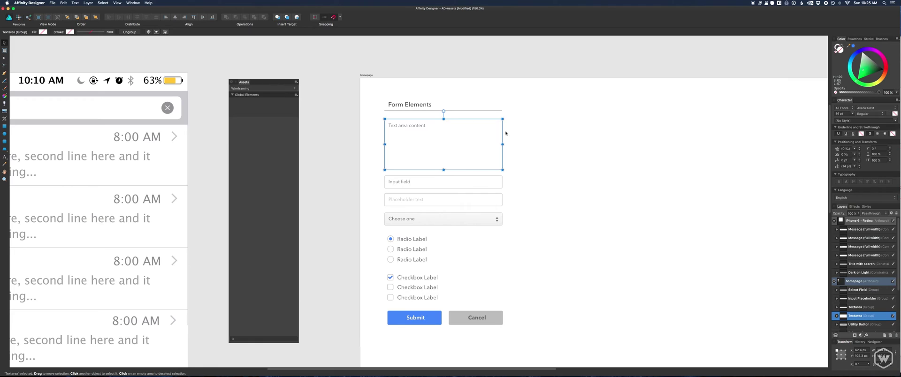
pyautogui.scroll(-2, 539, 143)
pyautogui.hscroll(1, 540, 143)
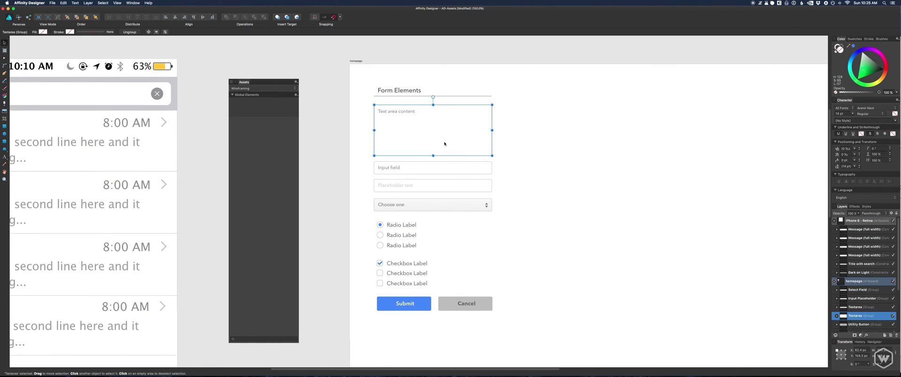
pyautogui.scroll(-5, 851, 283)
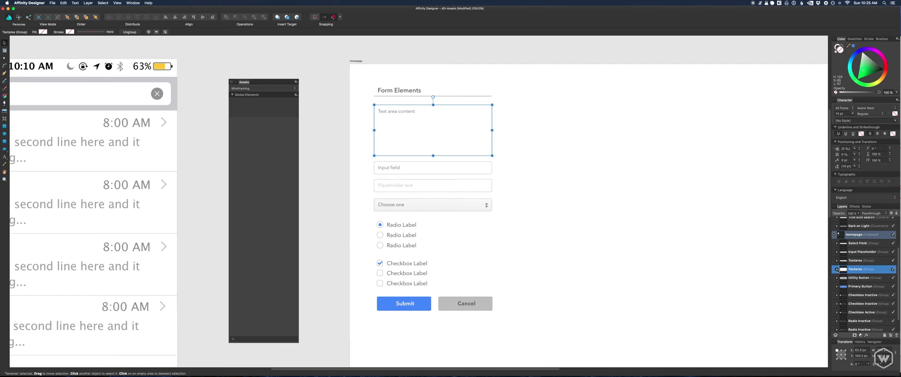
pyautogui.click(837, 269)
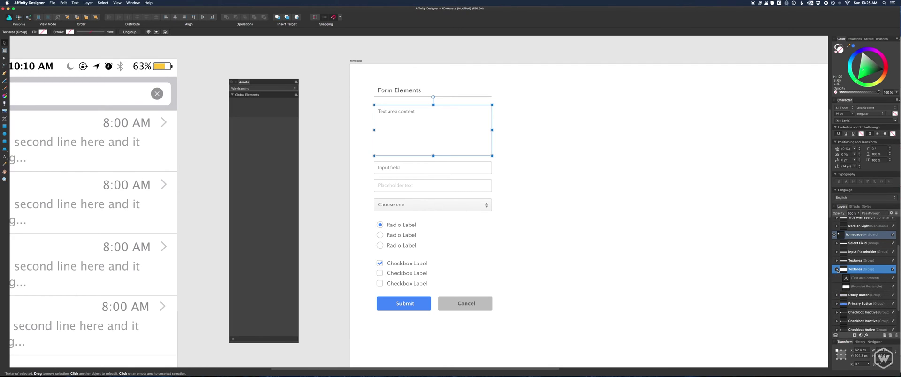
pyautogui.click(862, 279)
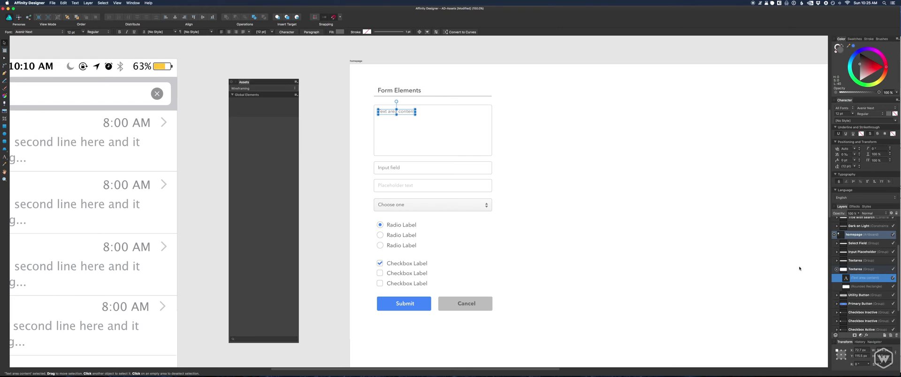
pyautogui.click(851, 287)
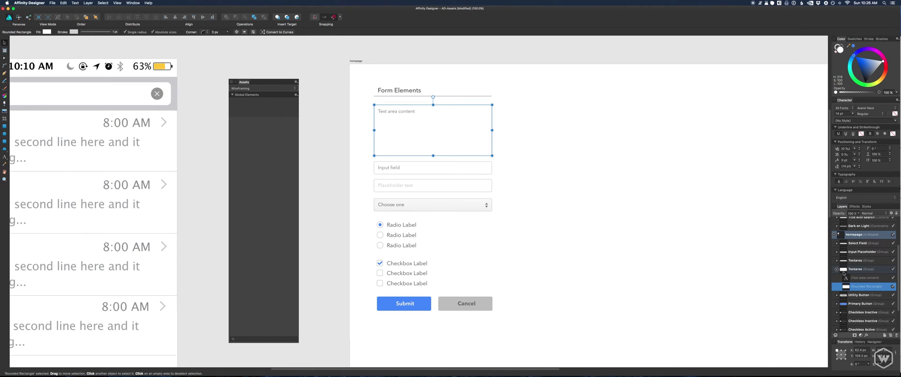
pyautogui.click(836, 270)
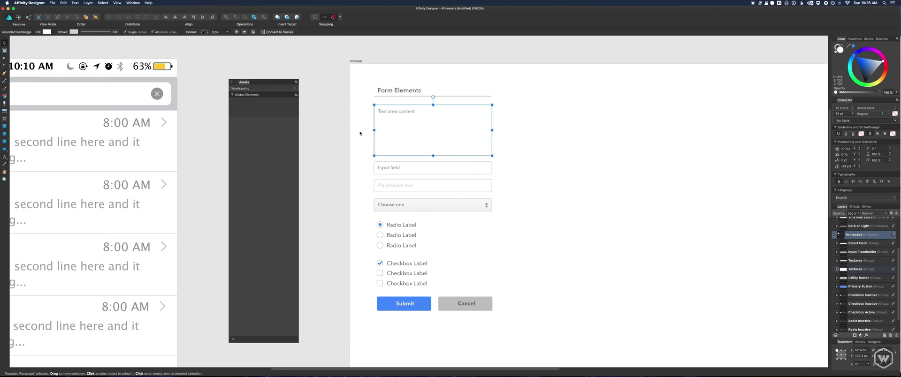
# Save the Textarea group as a Global Elements asset and place two copies on the artboard.
pyautogui.click(386, 118)
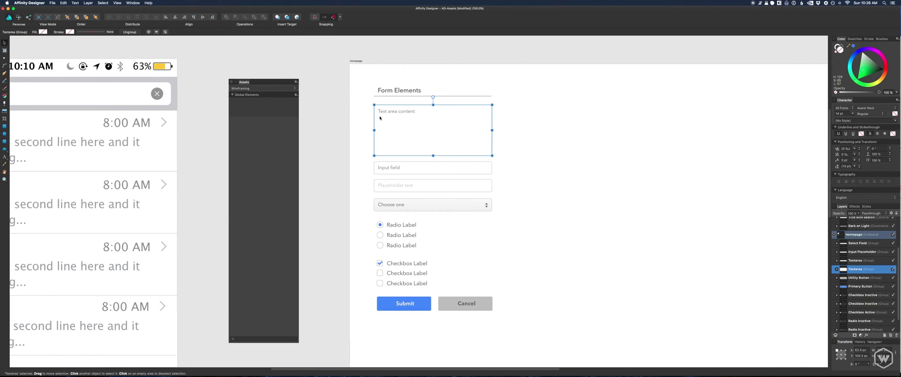
pyautogui.moveTo(380, 118); pyautogui.dragTo(272, 108)
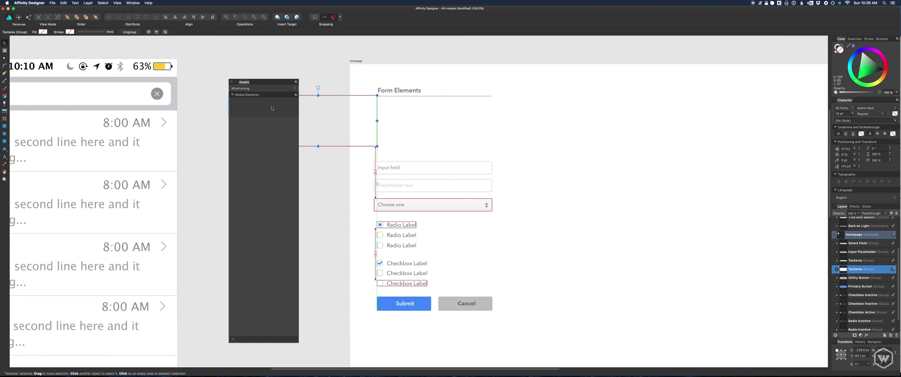
pyautogui.moveTo(271, 108); pyautogui.dragTo(271, 108)
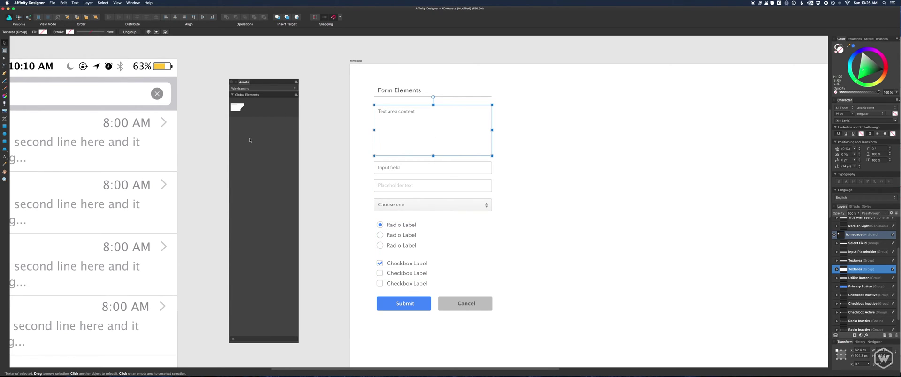
pyautogui.moveTo(239, 107); pyautogui.dragTo(615, 157)
pyautogui.moveTo(249, 102); pyautogui.dragTo(657, 221)
# Delete both placed Textarea copies from the Homepage artboard.
pyautogui.click(687, 247)
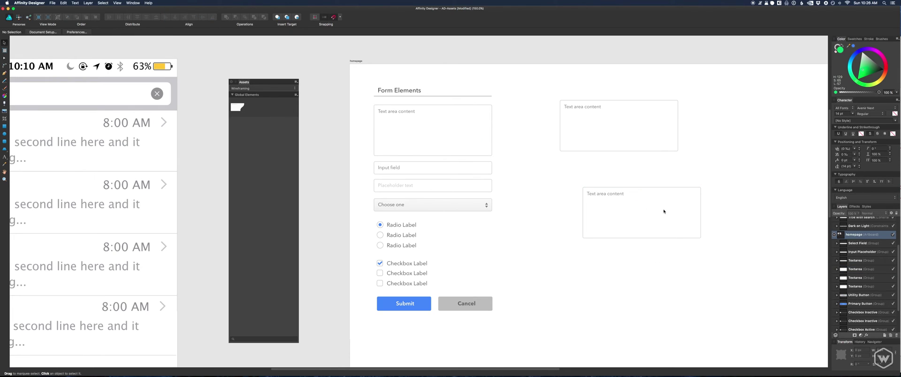
pyautogui.click(663, 209)
pyautogui.press('Delete')
pyautogui.click(630, 126)
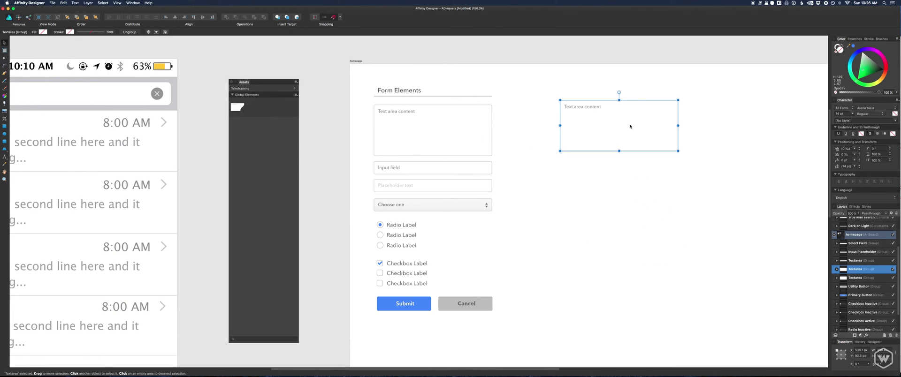
pyautogui.press('Delete')
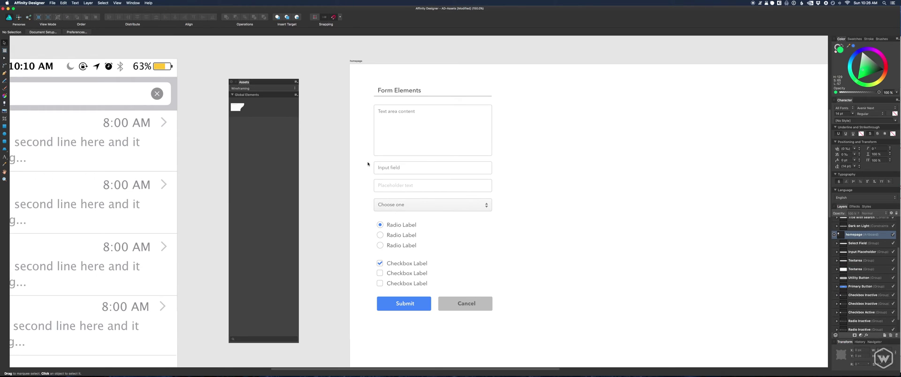
# Save the Input field, Placeholder field, Select Field and active radio button as assets.
pyautogui.click(428, 174)
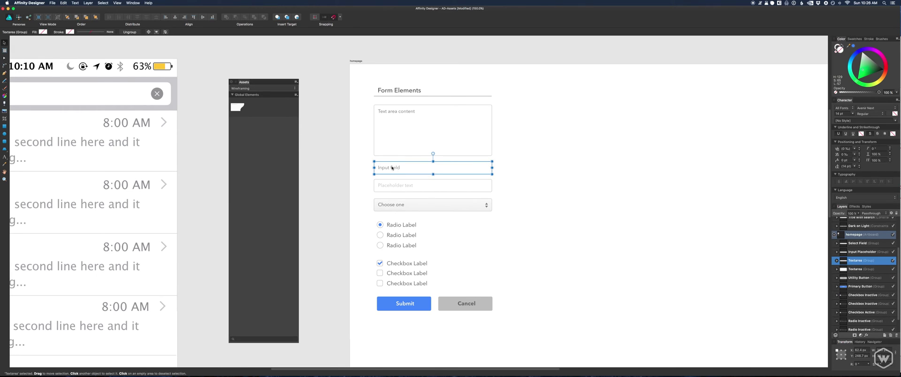
pyautogui.moveTo(392, 168); pyautogui.dragTo(258, 107)
pyautogui.click(409, 187)
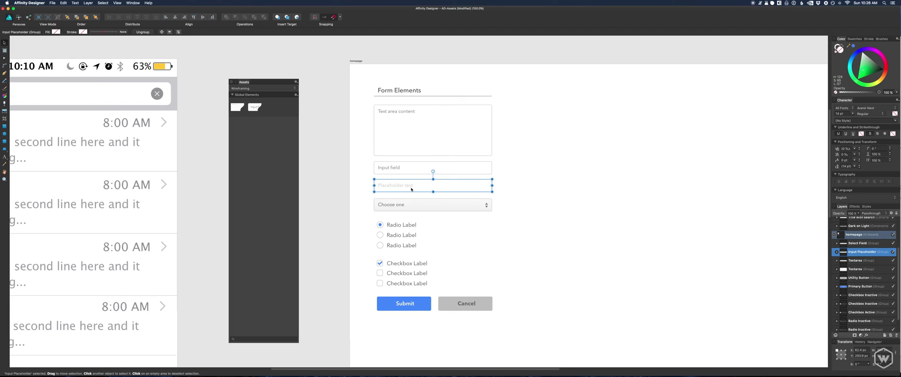
pyautogui.moveTo(409, 187); pyautogui.dragTo(272, 107)
pyautogui.click(382, 203)
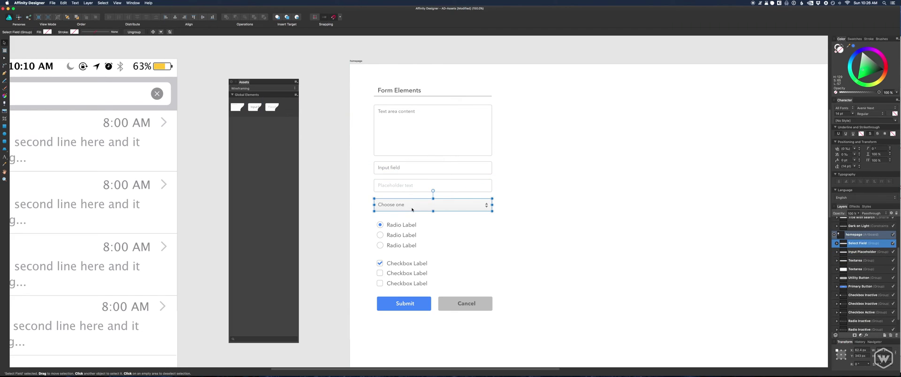
pyautogui.moveTo(382, 203); pyautogui.dragTo(277, 107)
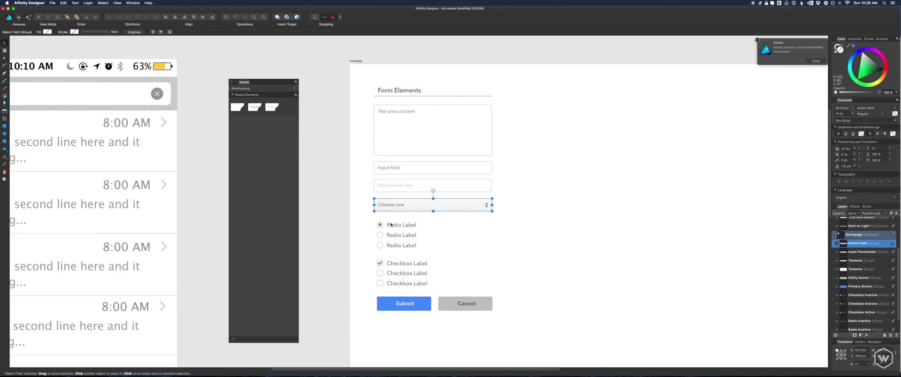
pyautogui.moveTo(390, 224); pyautogui.dragTo(301, 112)
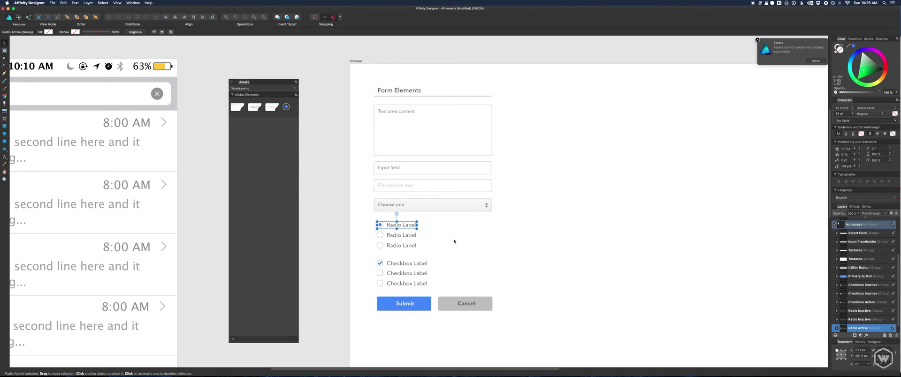
# Rasterize the Select Field's embedded arrow graphic into a pixel layer.
pyautogui.click(439, 210)
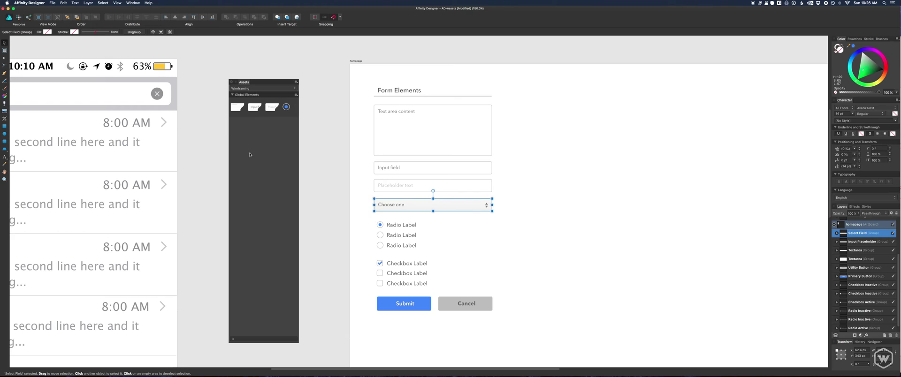
pyautogui.doubleClick(480, 209)
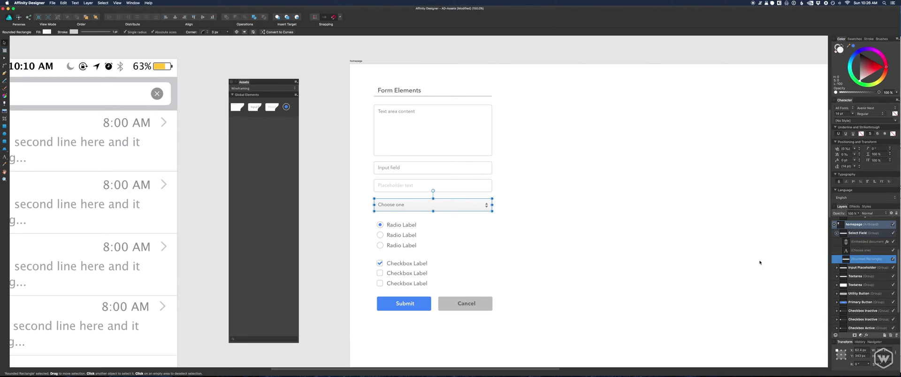
pyautogui.click(864, 243)
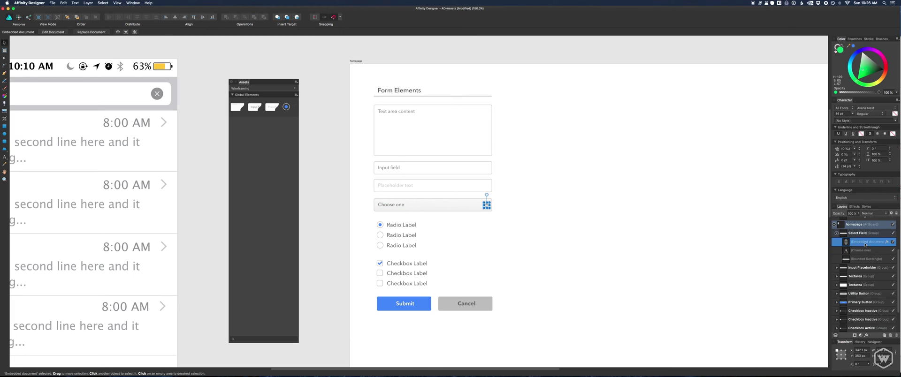
pyautogui.rightClick(865, 243)
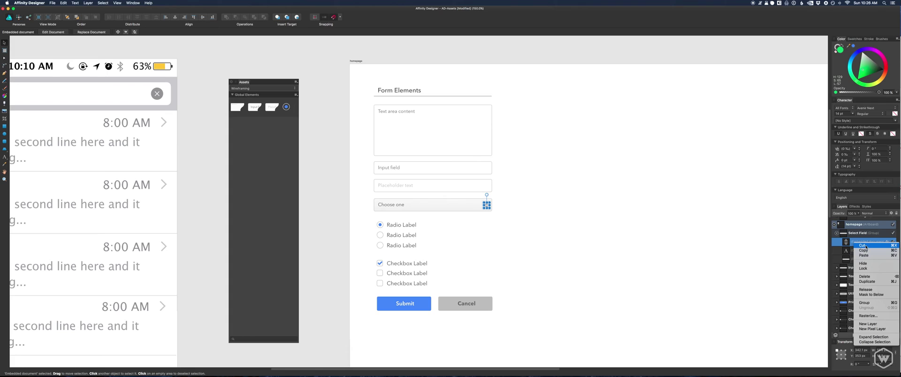
pyautogui.click(876, 317)
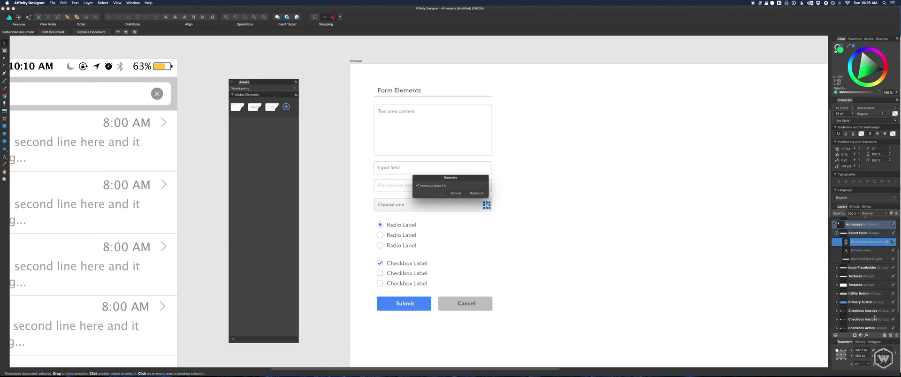
pyautogui.click(467, 194)
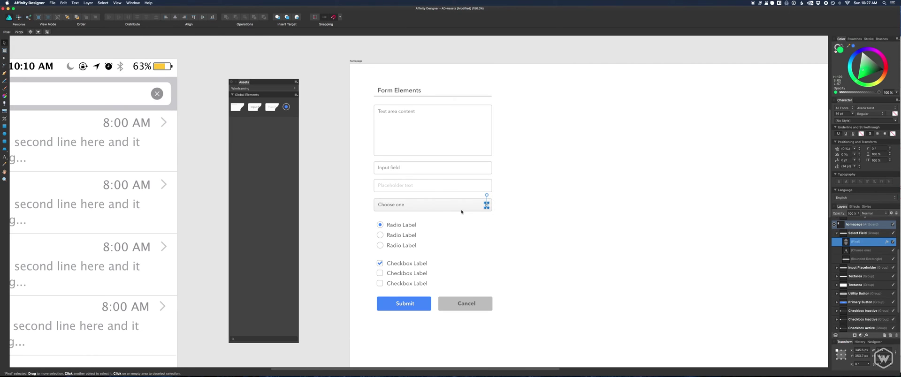
# Save the whole Select Field group as a fifth Global Elements asset.
pyautogui.click(471, 211)
pyautogui.click(486, 205)
pyautogui.click(861, 234)
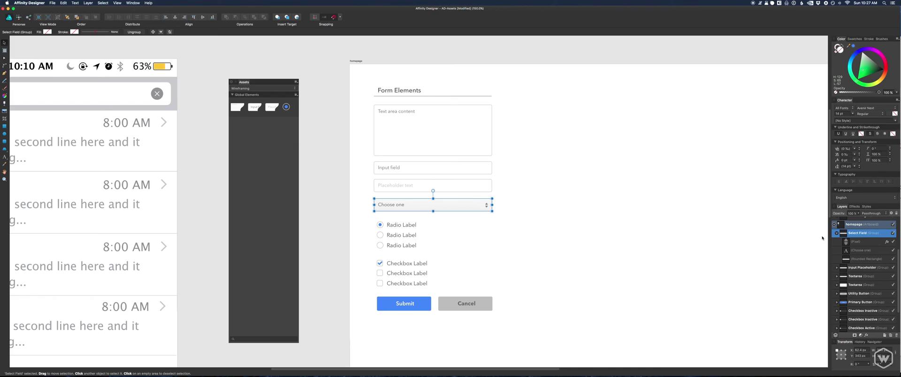
pyautogui.moveTo(408, 204); pyautogui.dragTo(291, 110)
# Place a Select Field copy from the assets, then delete it.
pyautogui.click(476, 220)
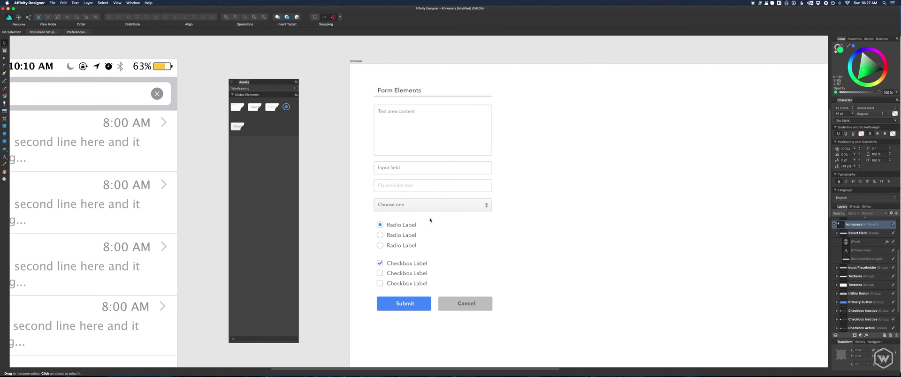
pyautogui.click(392, 205)
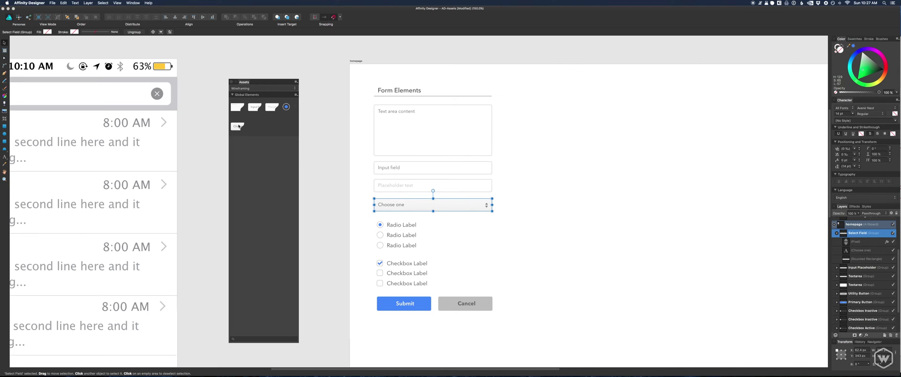
pyautogui.moveTo(242, 127); pyautogui.dragTo(605, 177)
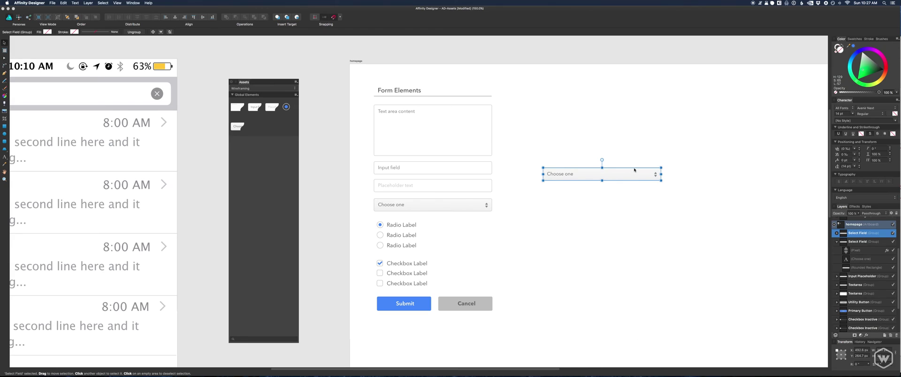
pyautogui.press('Delete')
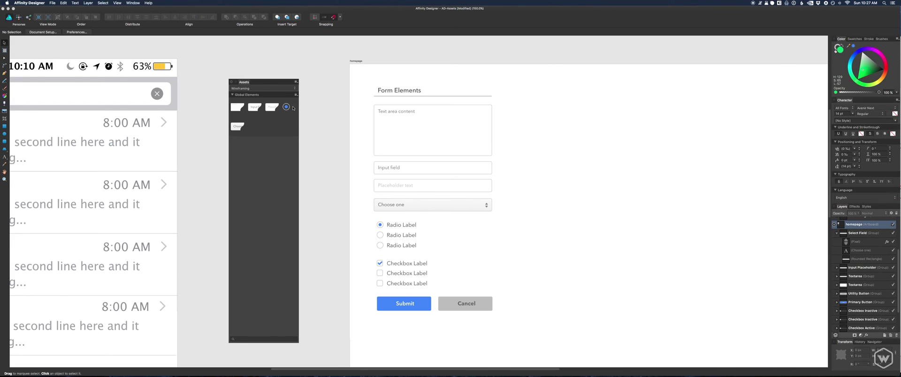
# Place a radio button from the assets and relabel it 'Is web-crunch totally cool?'.
pyautogui.moveTo(286, 107); pyautogui.dragTo(672, 172)
pyautogui.doubleClick(684, 172)
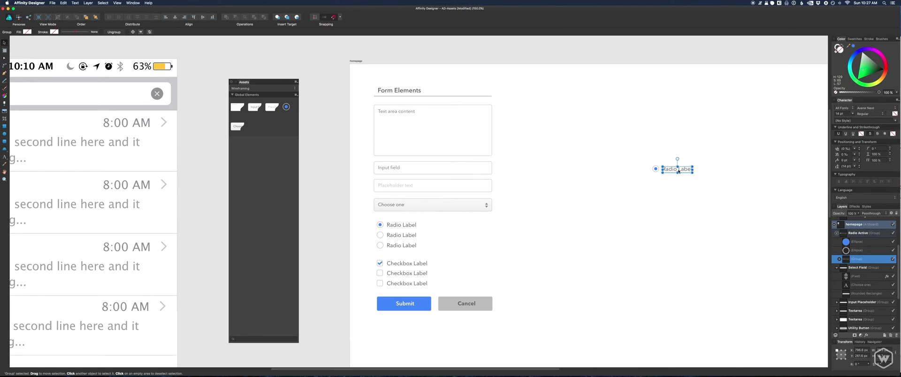
pyautogui.doubleClick(677, 171)
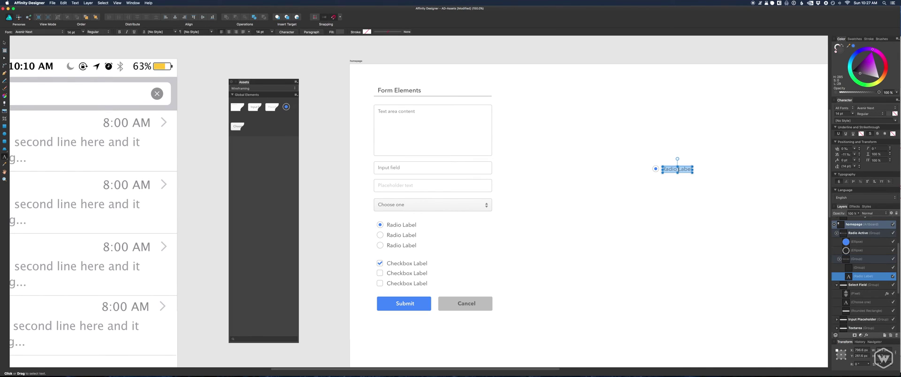
pyautogui.write('Is web-run')
pyautogui.press('BackSpace')
pyautogui.press('BackSpace')
pyautogui.press('BackSpace')
pyautogui.write('crunch totally co')
pyautogui.press('Escape')
# Select the label's enclosing groups and text layer, then the form's unchecked checkbox.
pyautogui.click(859, 270)
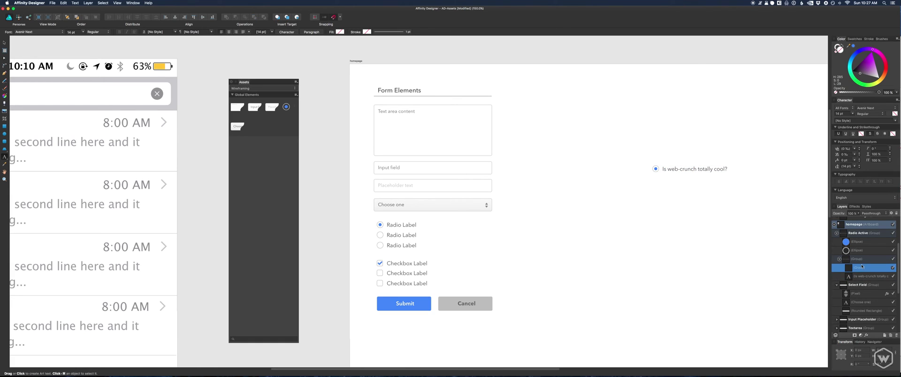
pyautogui.click(861, 259)
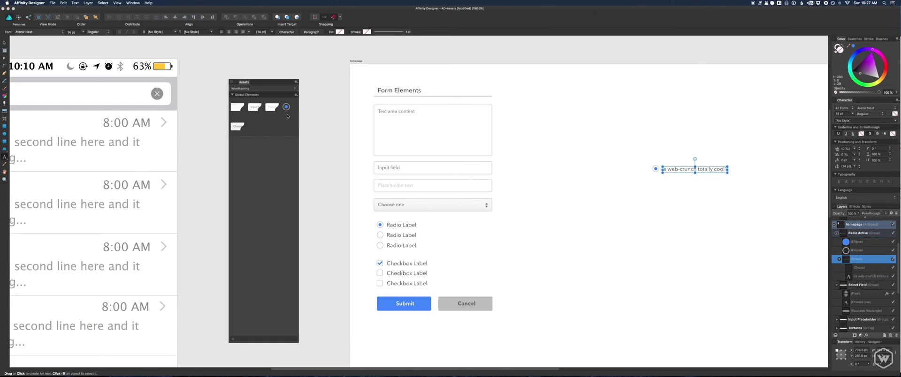
pyautogui.click(868, 276)
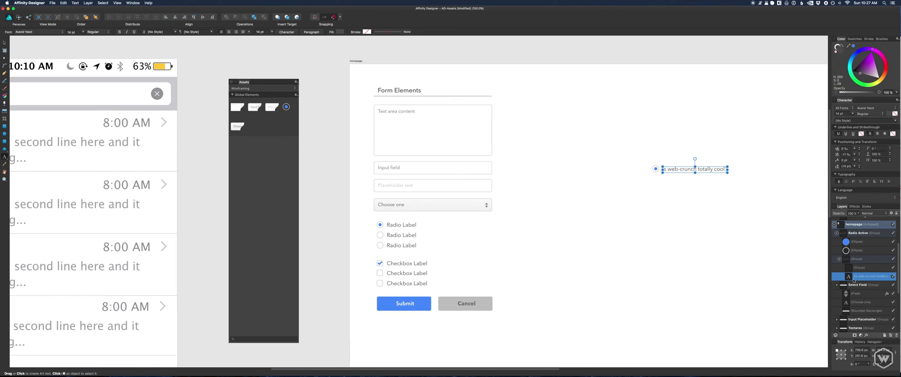
pyautogui.click(408, 275)
# Save the unchecked checkbox as an asset and relabel its placed copy 'True'.
pyautogui.moveTo(408, 274); pyautogui.dragTo(685, 190)
pyautogui.doubleClick(685, 190)
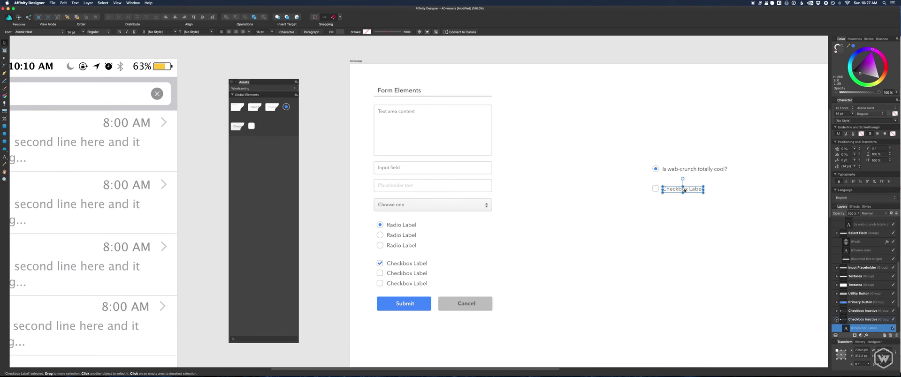
pyautogui.doubleClick(684, 189)
pyautogui.tripleClick(685, 190)
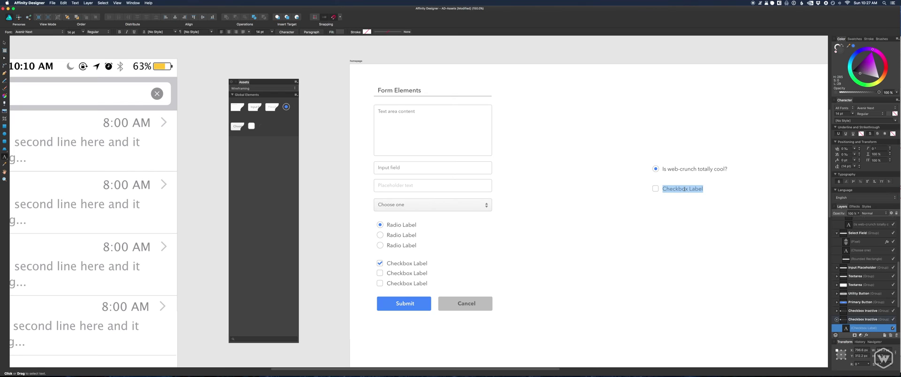
pyautogui.write('True')
pyautogui.press('Escape')
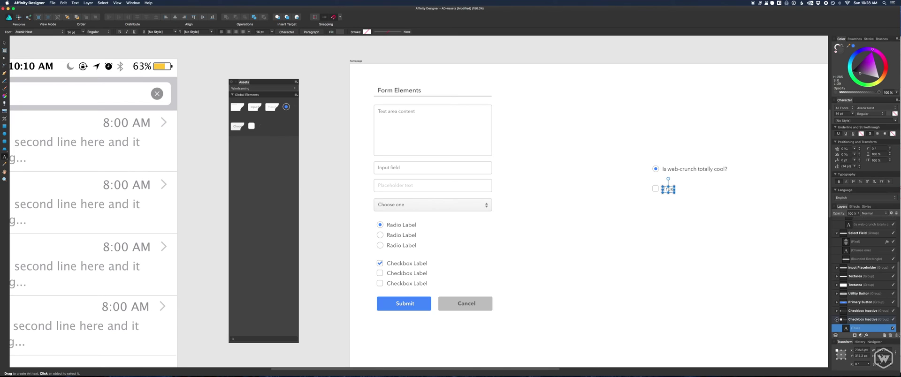
pyautogui.click(696, 227)
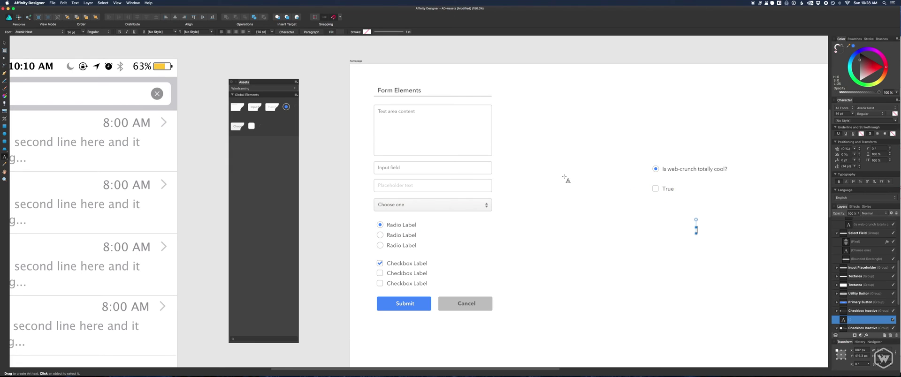
# Save the Submit button as an asset and place two Submit copies on the page.
pyautogui.click(890, 295)
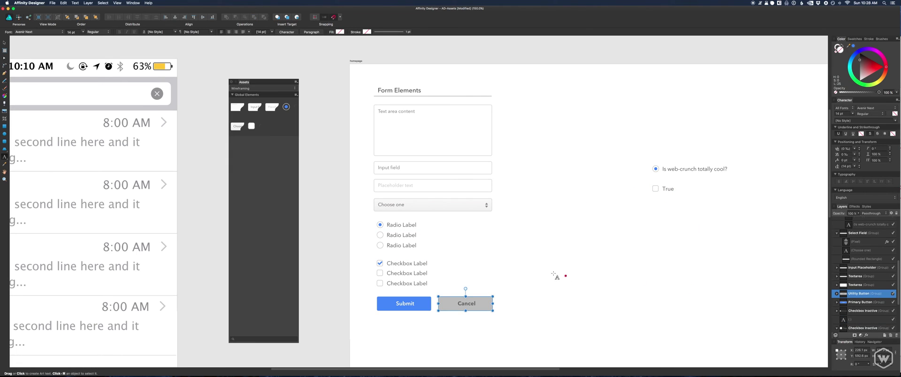
pyautogui.click(426, 302)
pyautogui.moveTo(413, 300); pyautogui.dragTo(278, 158)
pyautogui.moveTo(276, 128); pyautogui.dragTo(640, 235)
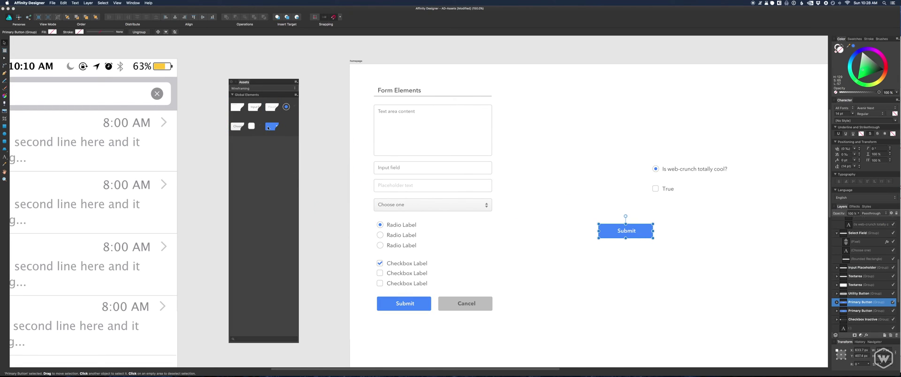
pyautogui.moveTo(269, 127); pyautogui.dragTo(605, 165)
# Place an input field and text area from assets, with a Submit button beneath.
pyautogui.moveTo(260, 111); pyautogui.dragTo(632, 284)
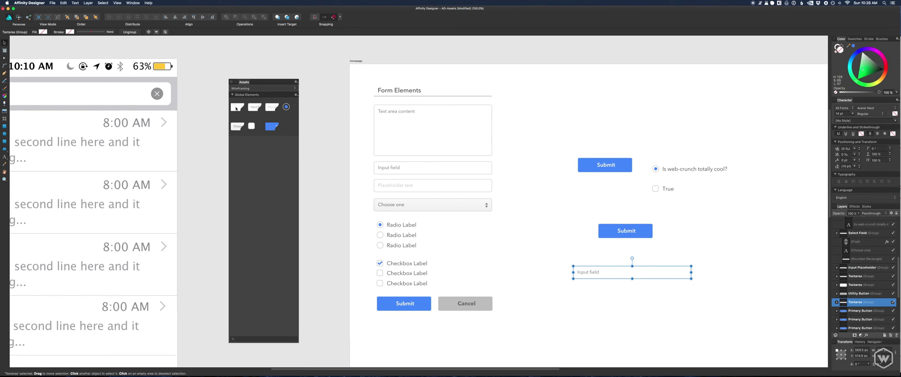
pyautogui.moveTo(237, 108); pyautogui.dragTo(632, 312)
pyautogui.moveTo(621, 239); pyautogui.dragTo(596, 353)
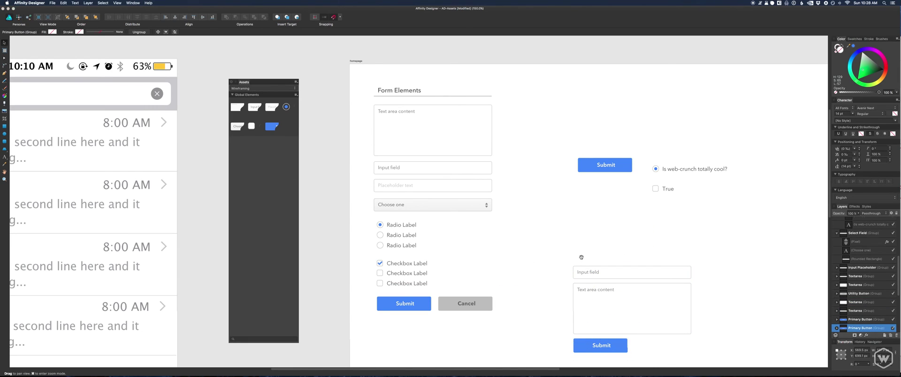
pyautogui.scroll(-2, 527, 207)
pyautogui.hscroll(2, 526, 206)
# Delete the True checkbox, the radio question and the extra Submit button.
pyautogui.click(620, 179)
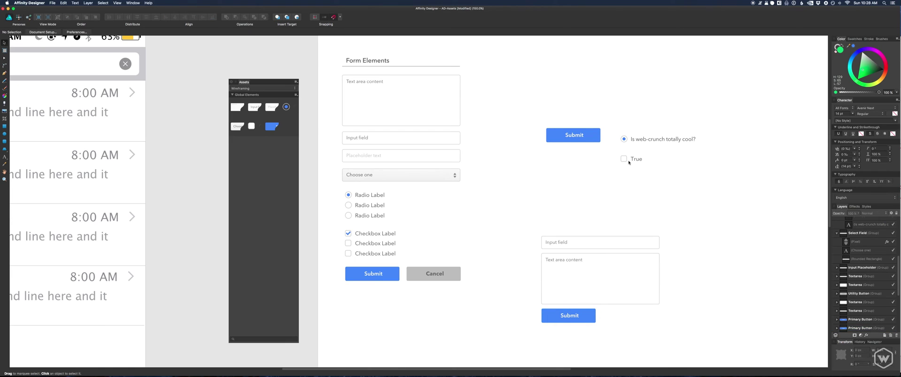
pyautogui.click(633, 156)
pyautogui.keyDown('shift'); pyautogui.click(638, 141); pyautogui.keyUp('shift')
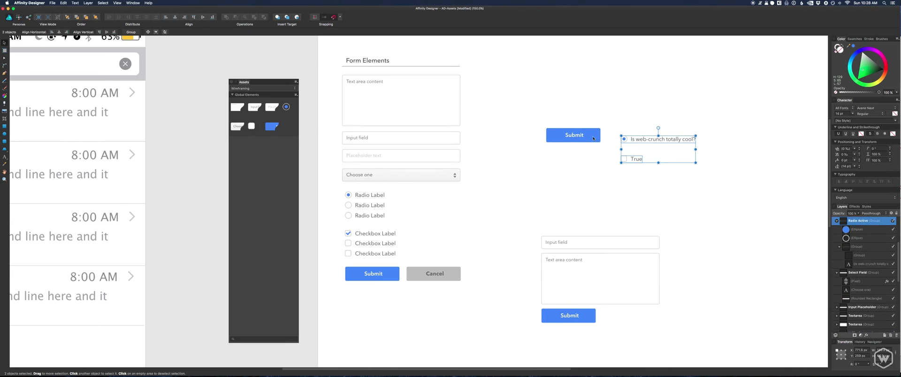
pyautogui.keyDown('shift'); pyautogui.click(593, 138); pyautogui.keyUp('shift')
pyautogui.press('Delete')
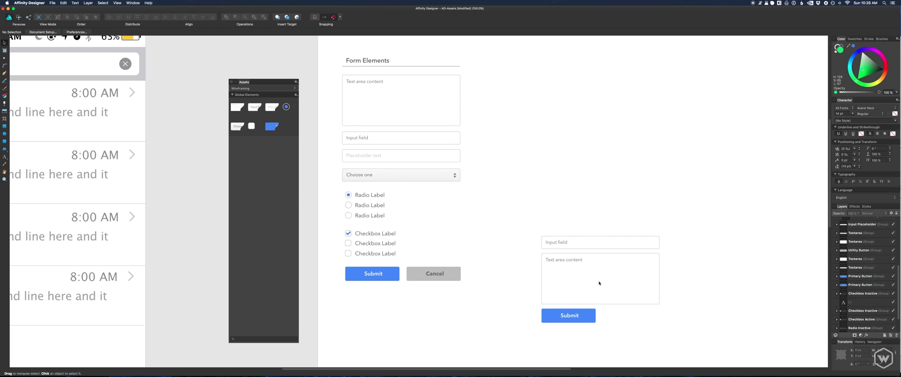
# Move the input field, text area and Submit button up together as the new form.
pyautogui.click(599, 284)
pyautogui.keyDown('shift'); pyautogui.click(581, 243); pyautogui.keyUp('shift')
pyautogui.keyDown('shift'); pyautogui.click(574, 303); pyautogui.keyUp('shift')
pyautogui.keyDown('shift'); pyautogui.click(574, 313); pyautogui.keyUp('shift')
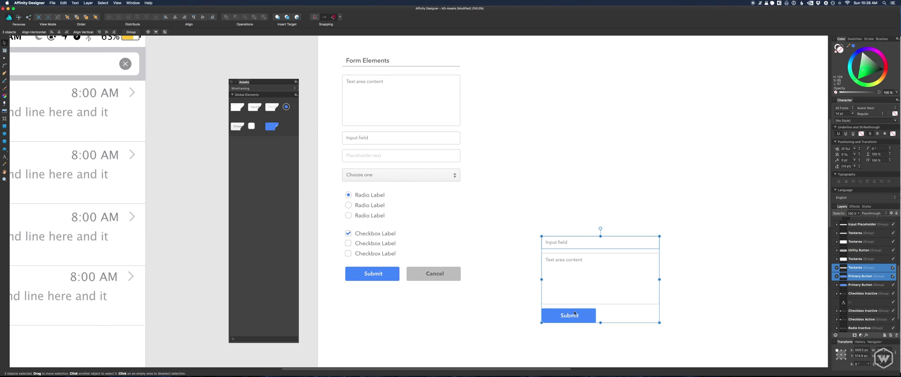
pyautogui.keyDown('shift'); pyautogui.click(575, 288); pyautogui.keyUp('shift')
pyautogui.moveTo(575, 287); pyautogui.dragTo(536, 187)
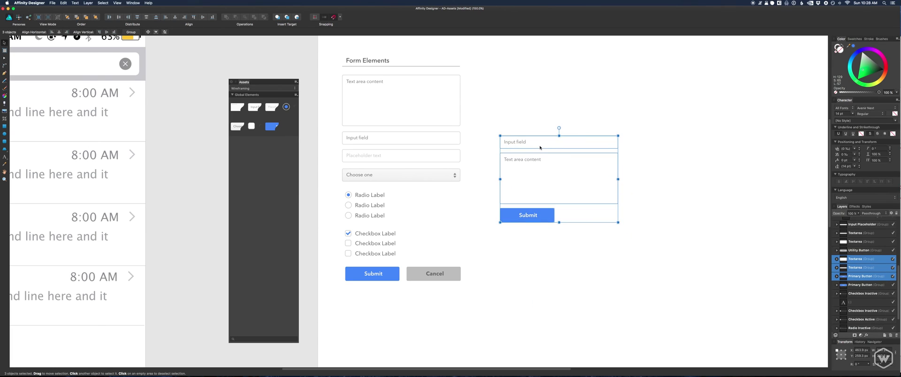
pyautogui.moveTo(533, 139); pyautogui.dragTo(518, 167)
pyautogui.press('super+Tab')
pyautogui.click(520, 188)
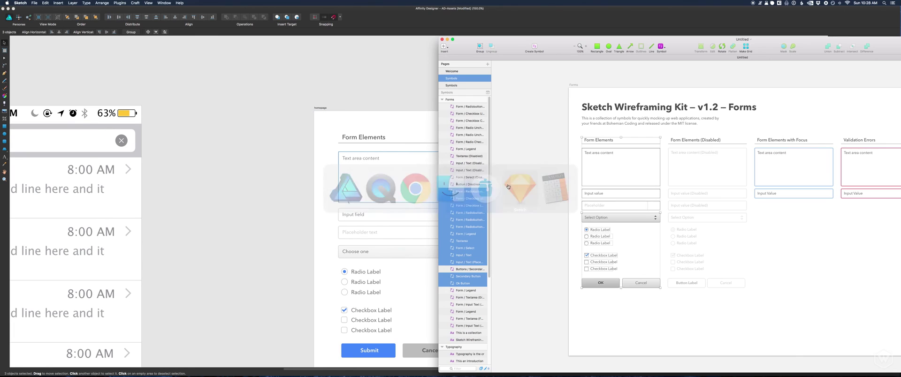
pyautogui.moveTo(498, 39); pyautogui.dragTo(410, 29)
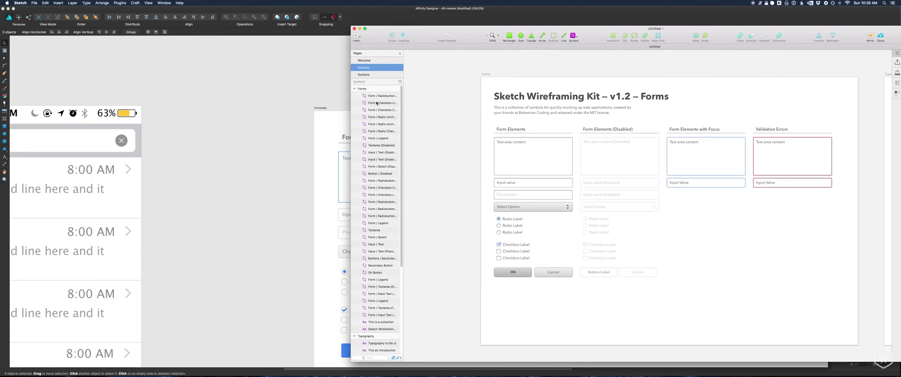
pyautogui.click(372, 61)
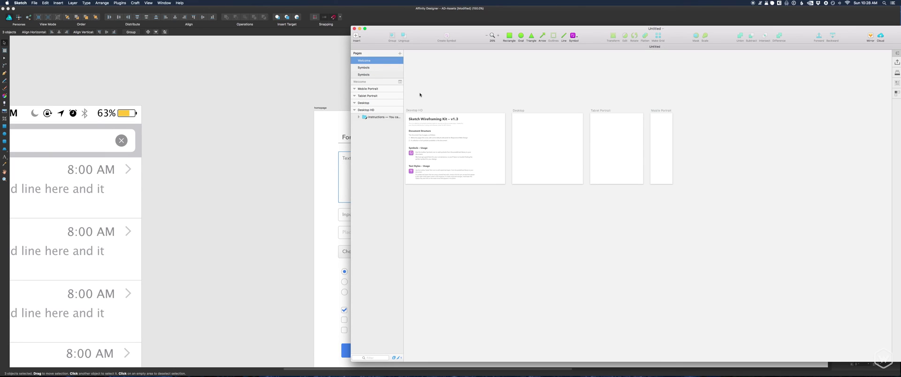
pyautogui.click(427, 124)
pyautogui.click(369, 68)
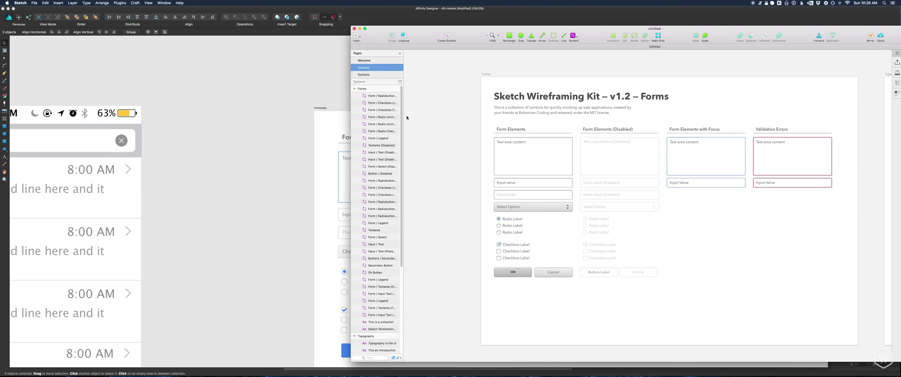
pyautogui.click(552, 171)
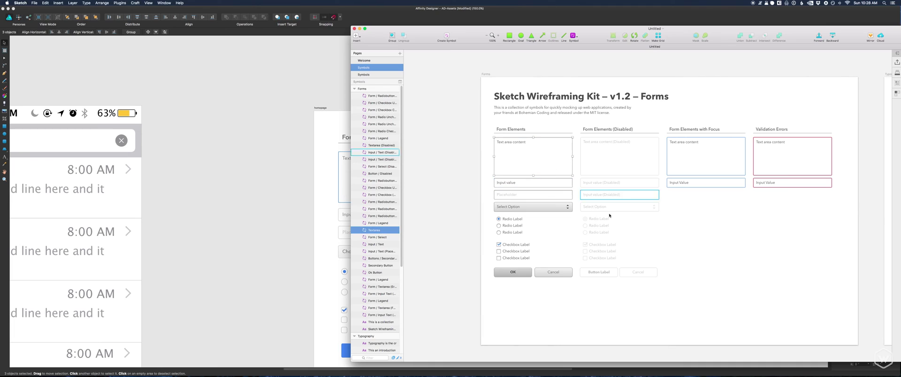
pyautogui.click(682, 175)
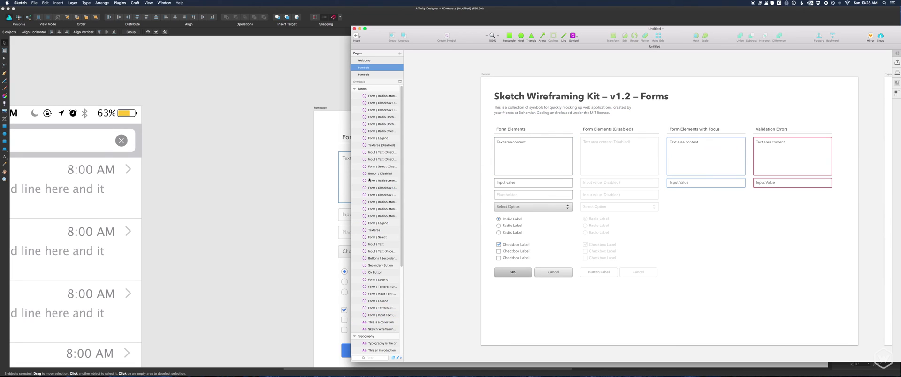
pyautogui.click(304, 167)
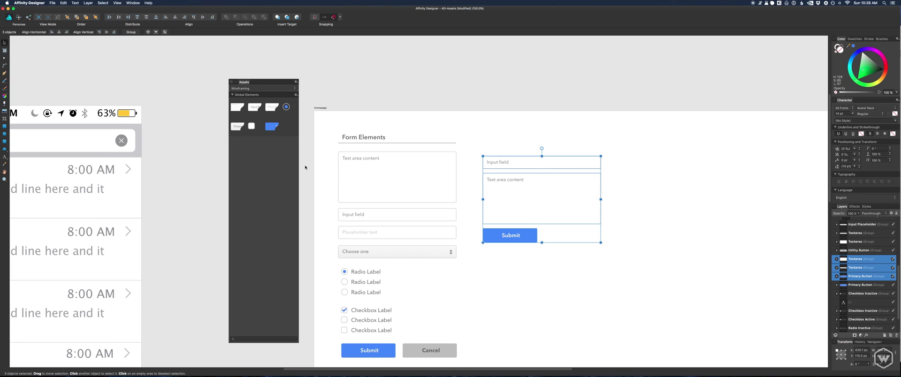
pyautogui.click(312, 128)
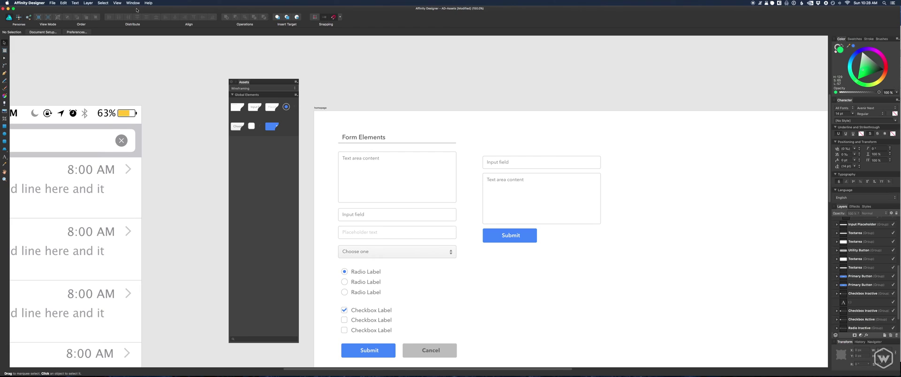
pyautogui.click(117, 2)
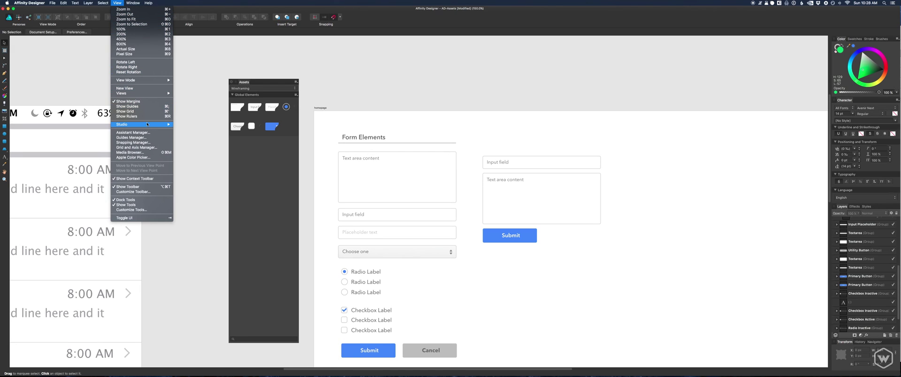
pyautogui.moveTo(150, 125)
pyautogui.click(187, 199)
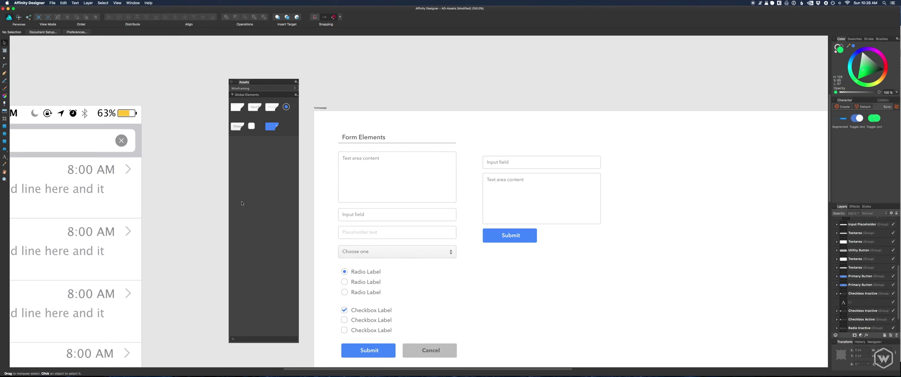
pyautogui.moveTo(854, 101); pyautogui.dragTo(557, 47)
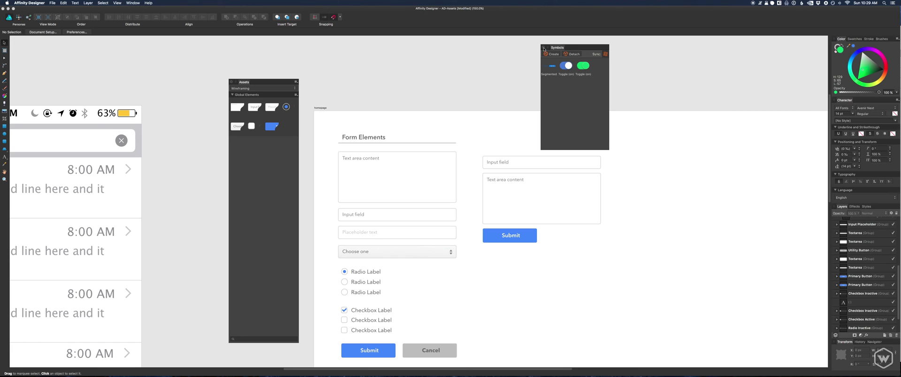
pyautogui.click(543, 47)
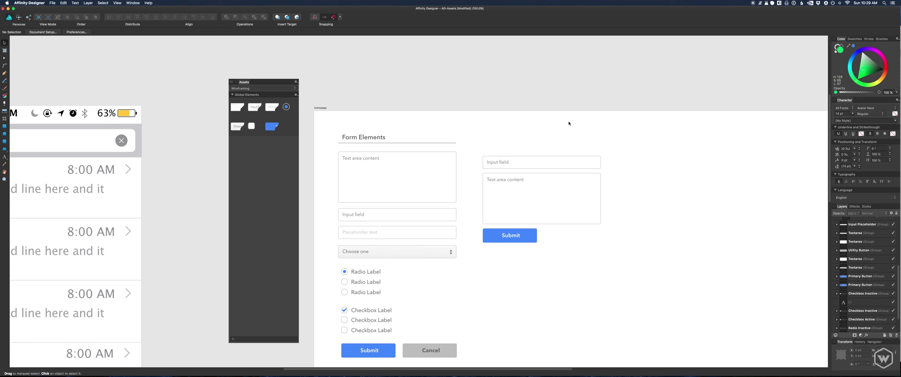
pyautogui.moveTo(417, 134); pyautogui.dragTo(430, 84)
pyautogui.hscroll(-5, 430, 84)
pyautogui.scroll(-3, 430, 85)
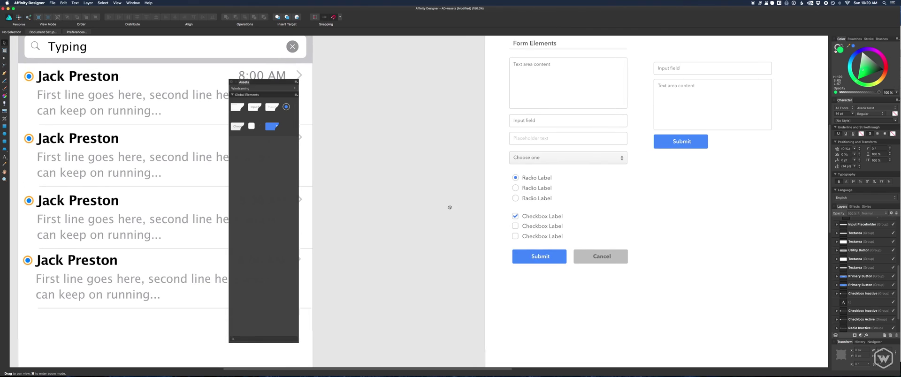
pyautogui.hscroll(8, 479, 192)
pyautogui.moveTo(361, 194); pyautogui.dragTo(382, 237)
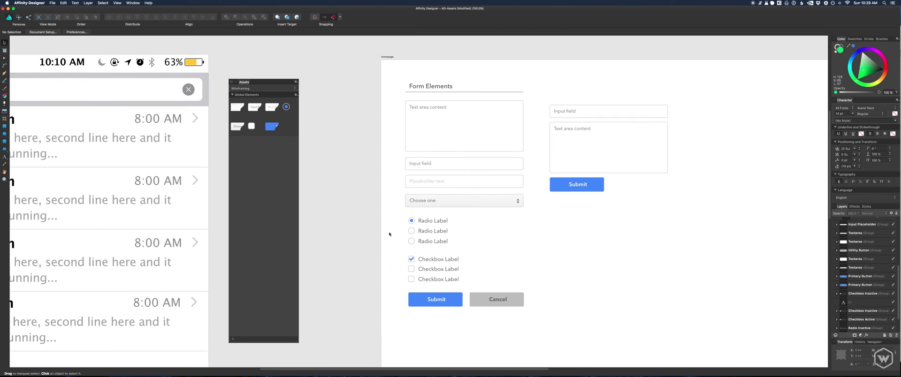
pyautogui.press('super+1')
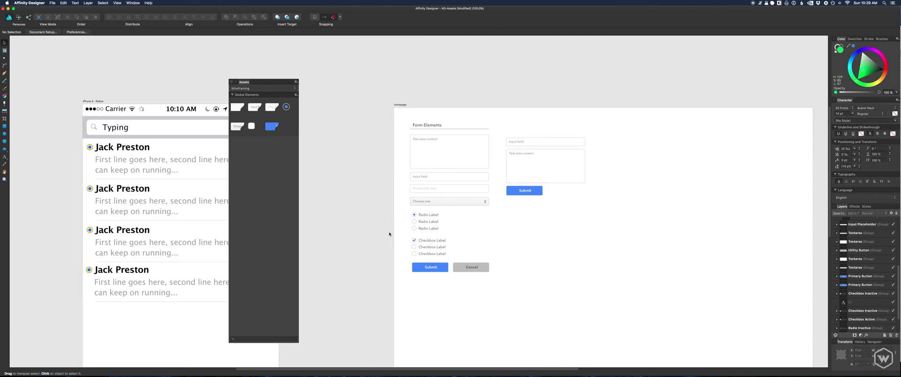
pyautogui.press('super+plus')
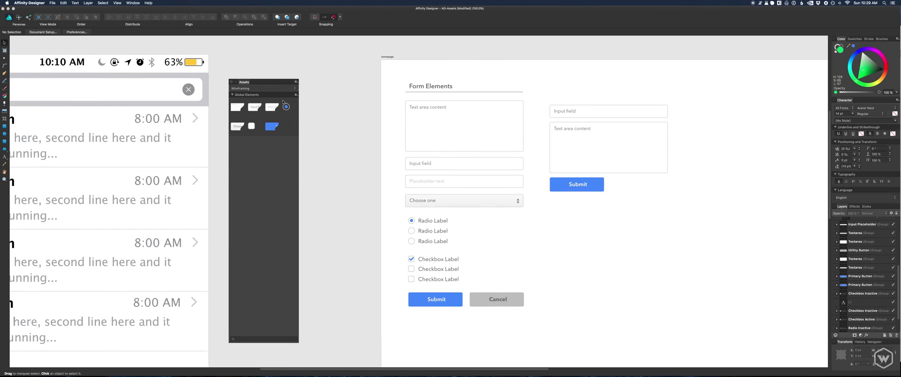
# Create a new Wireframing subcategory and rename it 'Call To Action'.
pyautogui.click(295, 95)
pyautogui.click(296, 82)
pyautogui.click(296, 82)
pyautogui.click(319, 107)
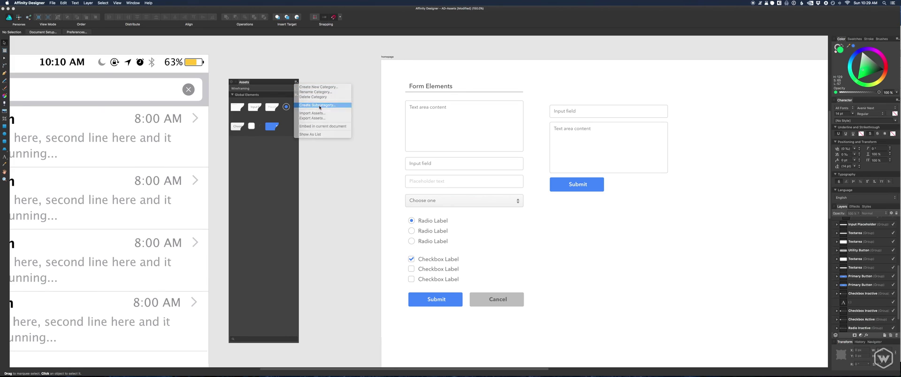
pyautogui.click(295, 139)
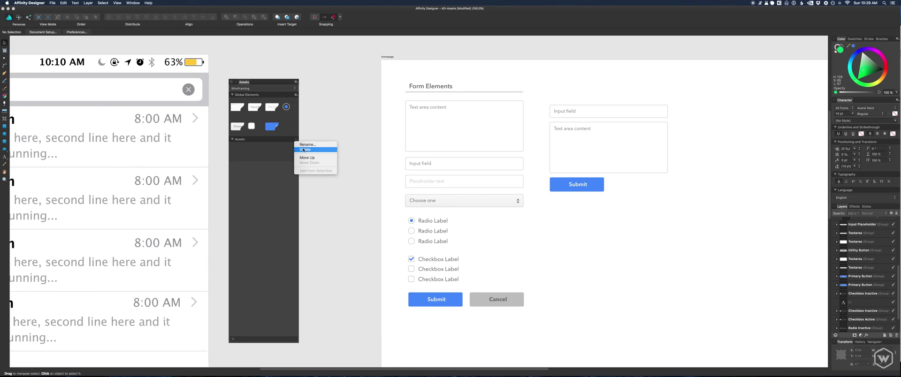
pyautogui.click(304, 145)
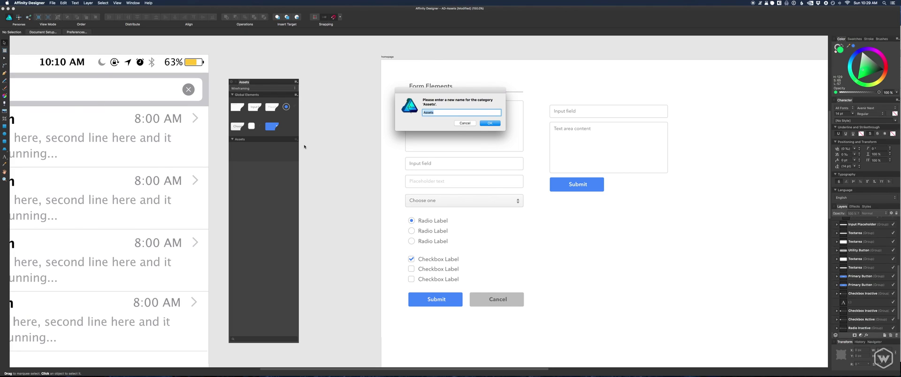
pyautogui.write('Ca')
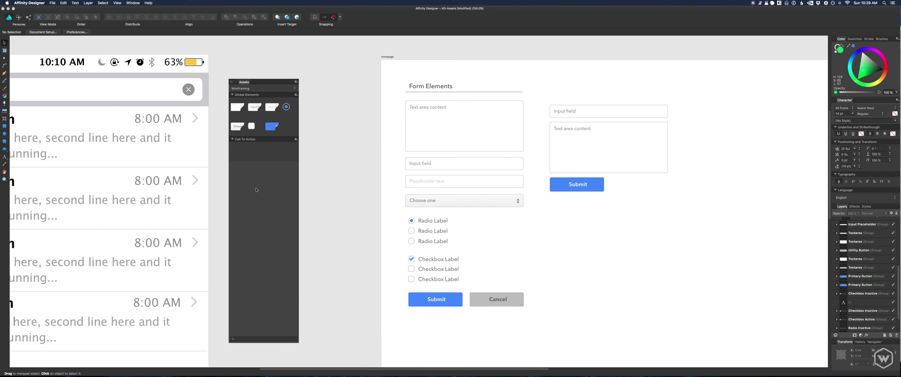
# Try dragging the blue button asset into Call To Action and reposition the Assets panel.
pyautogui.moveTo(268, 130)
pyautogui.mouseDown()
pyautogui.moveTo(262, 162)
pyautogui.moveTo(273, 128)
pyautogui.mouseUp()
pyautogui.click(295, 95)
pyautogui.click(284, 111)
pyautogui.rightClick(274, 130)
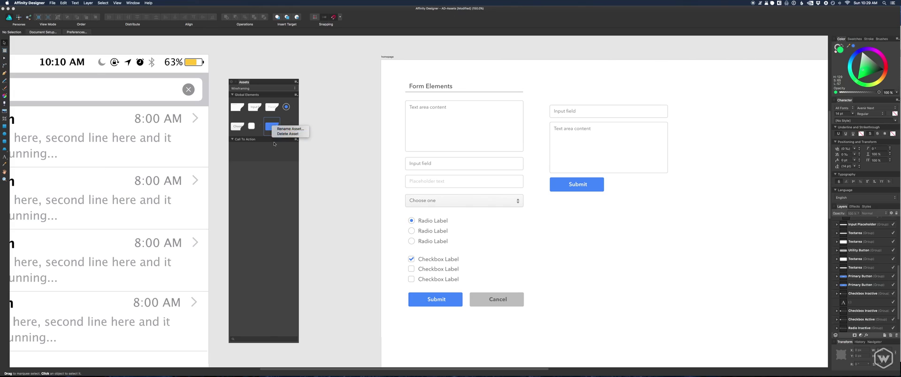
pyautogui.press('Escape')
pyautogui.moveTo(272, 126); pyautogui.dragTo(265, 185)
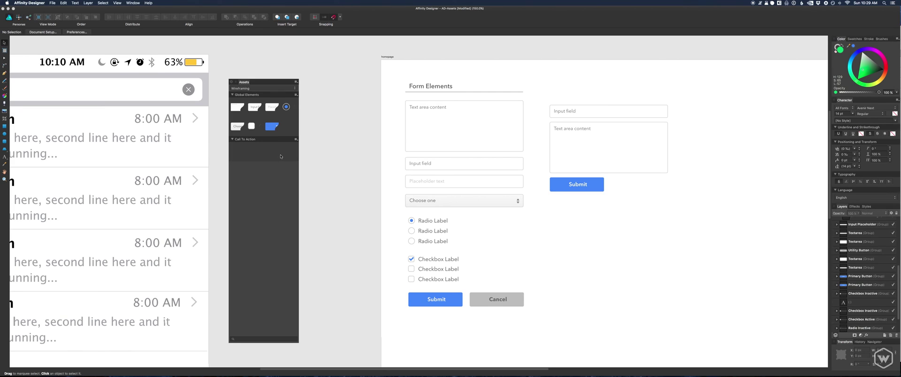
pyautogui.moveTo(272, 82); pyautogui.dragTo(309, 61)
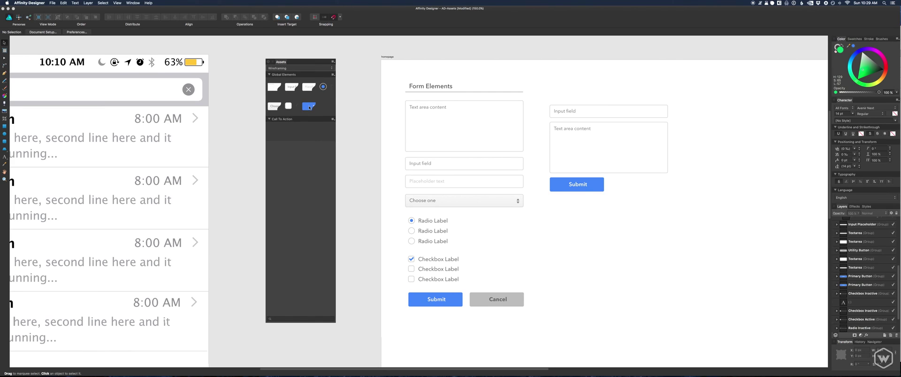
# Delete the Primary Button asset and save the canvas Submit button into Call To Action.
pyautogui.rightClick(309, 107)
pyautogui.click(328, 115)
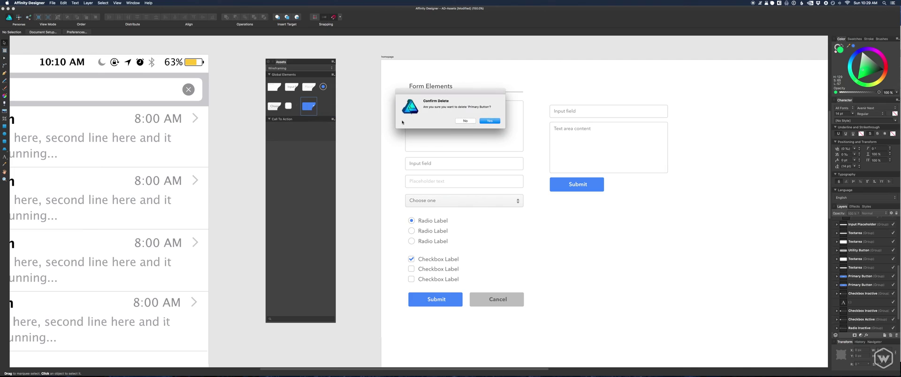
pyautogui.click(487, 121)
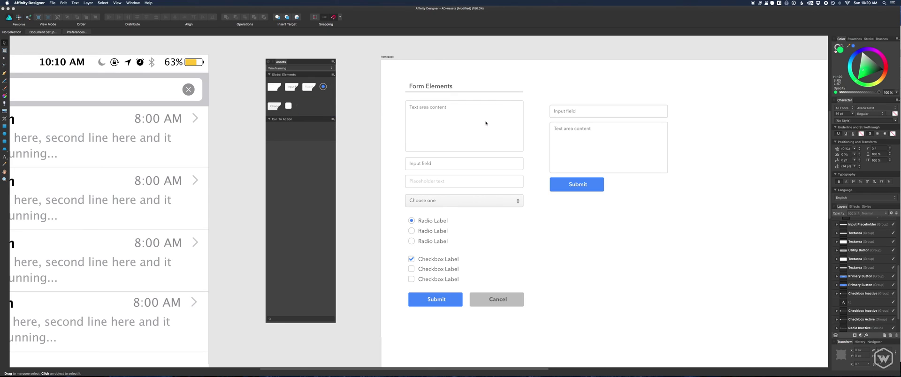
pyautogui.click(422, 302)
pyautogui.moveTo(423, 302); pyautogui.dragTo(617, 261)
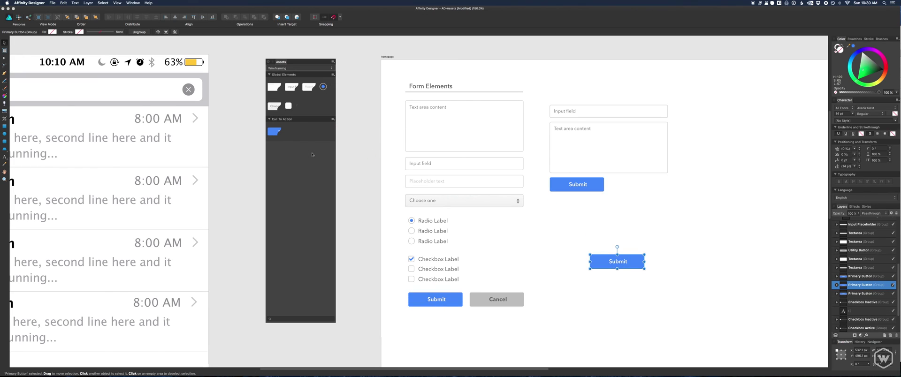
# Reposition the Assets panel, then collapse and re-expand both subcategories.
pyautogui.moveTo(324, 62); pyautogui.dragTo(291, 65)
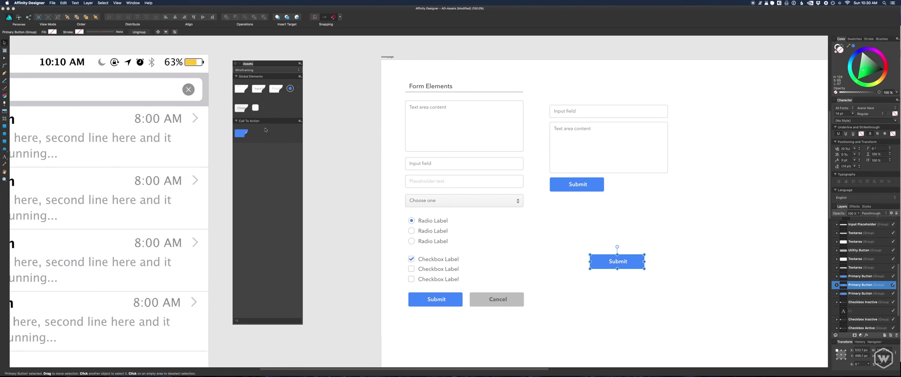
pyautogui.click(246, 121)
pyautogui.click(253, 76)
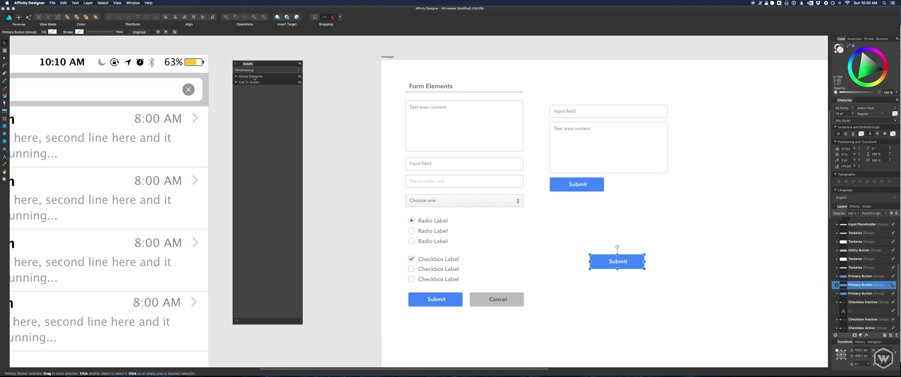
pyautogui.click(253, 76)
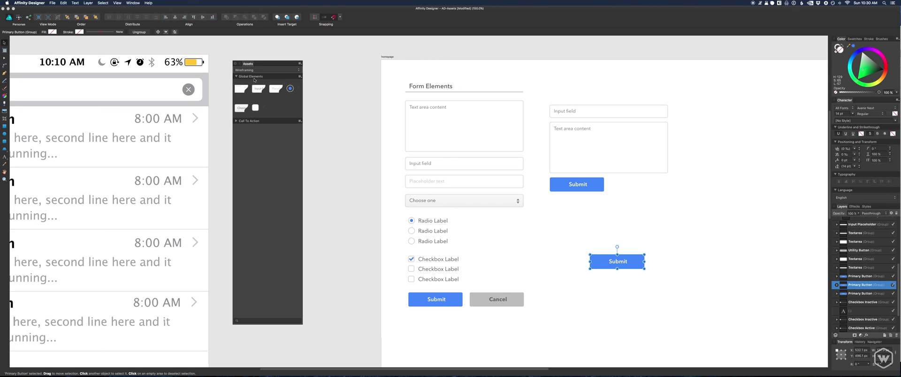
pyautogui.click(258, 121)
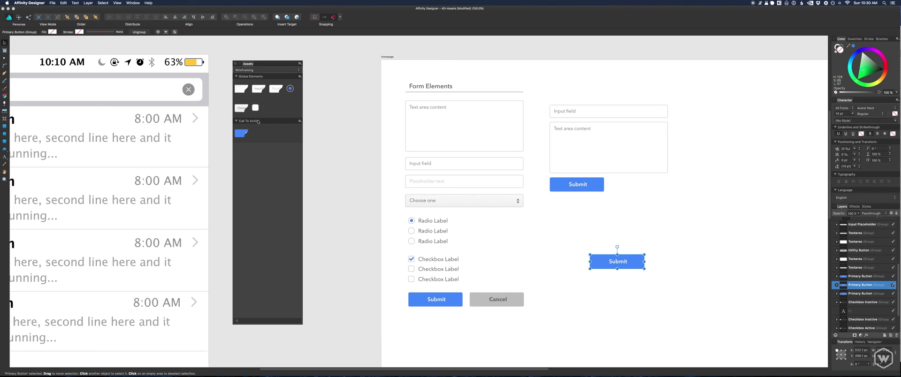
pyautogui.click(300, 63)
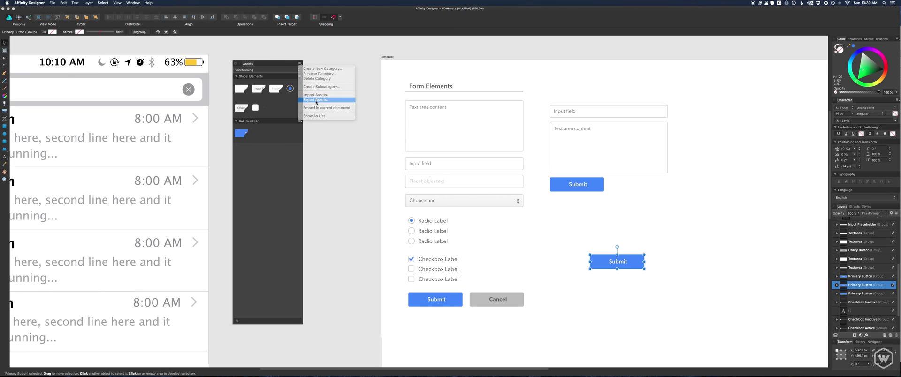
pyautogui.click(324, 115)
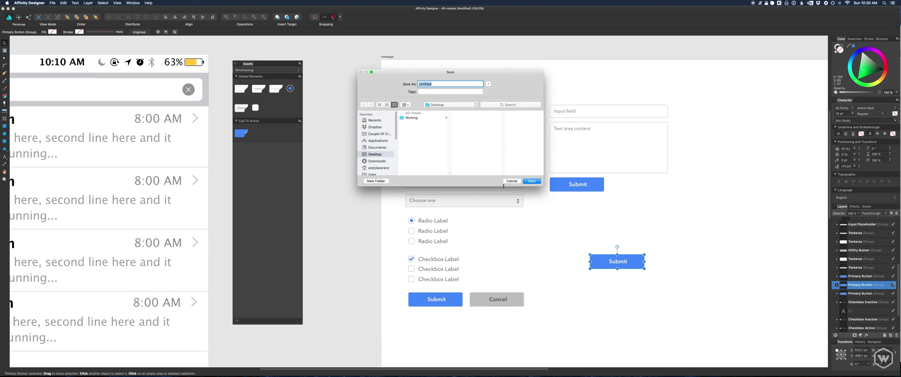
pyautogui.click(507, 182)
pyautogui.click(299, 76)
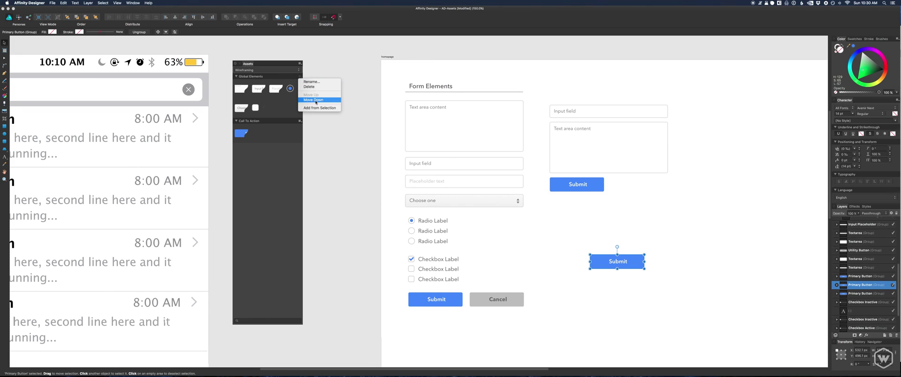
pyautogui.click(300, 65)
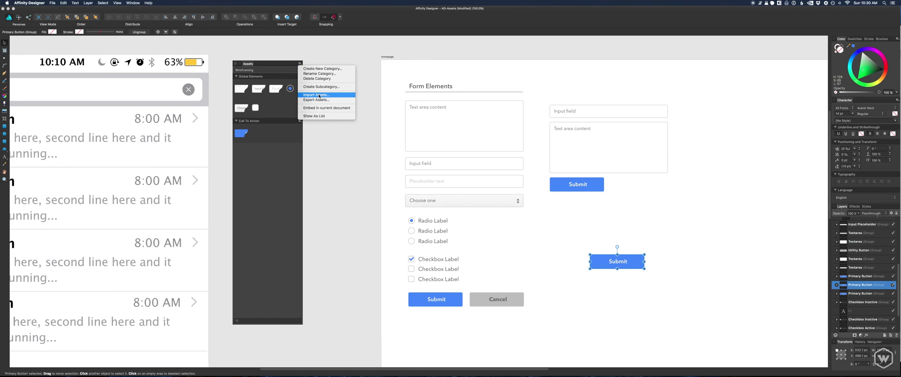
pyautogui.click(338, 96)
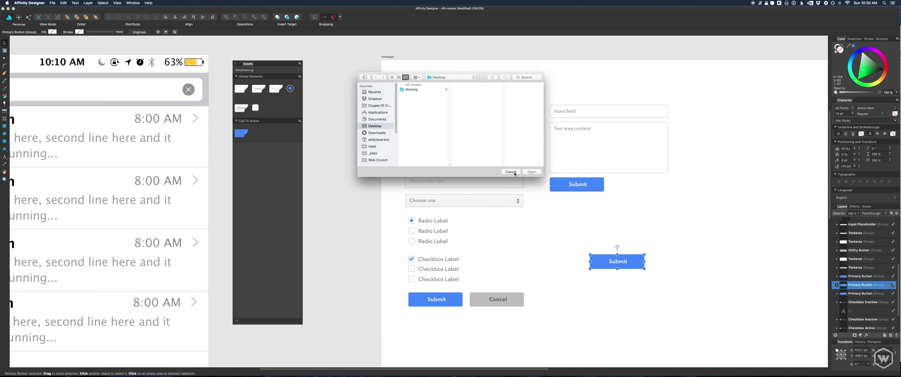
pyautogui.click(511, 172)
pyautogui.click(329, 173)
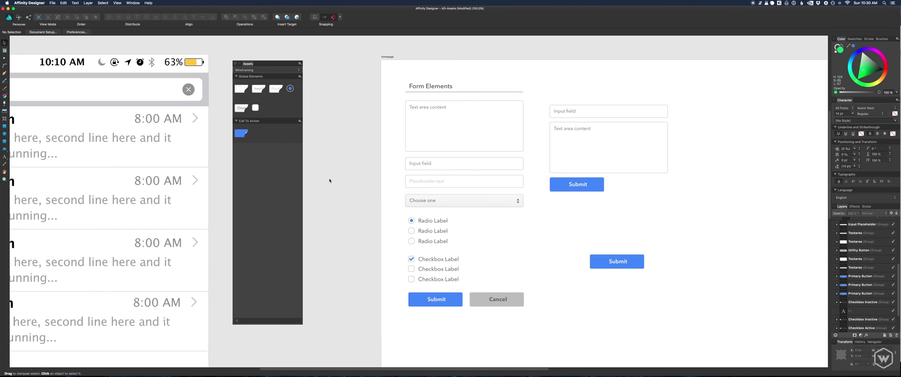
pyautogui.hscroll(3, 345, 181)
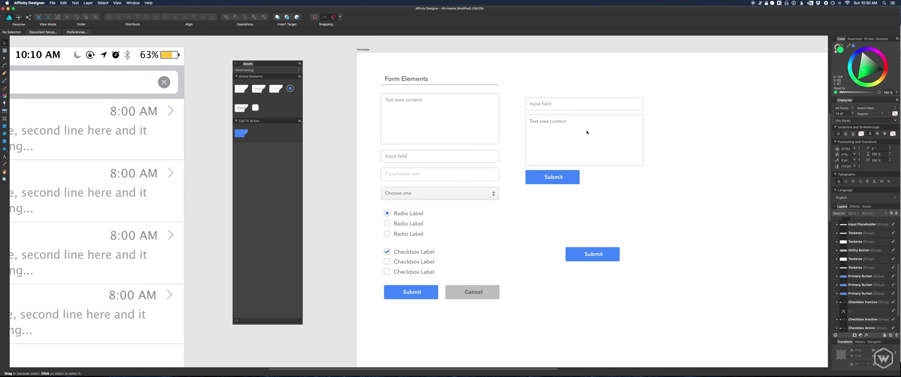